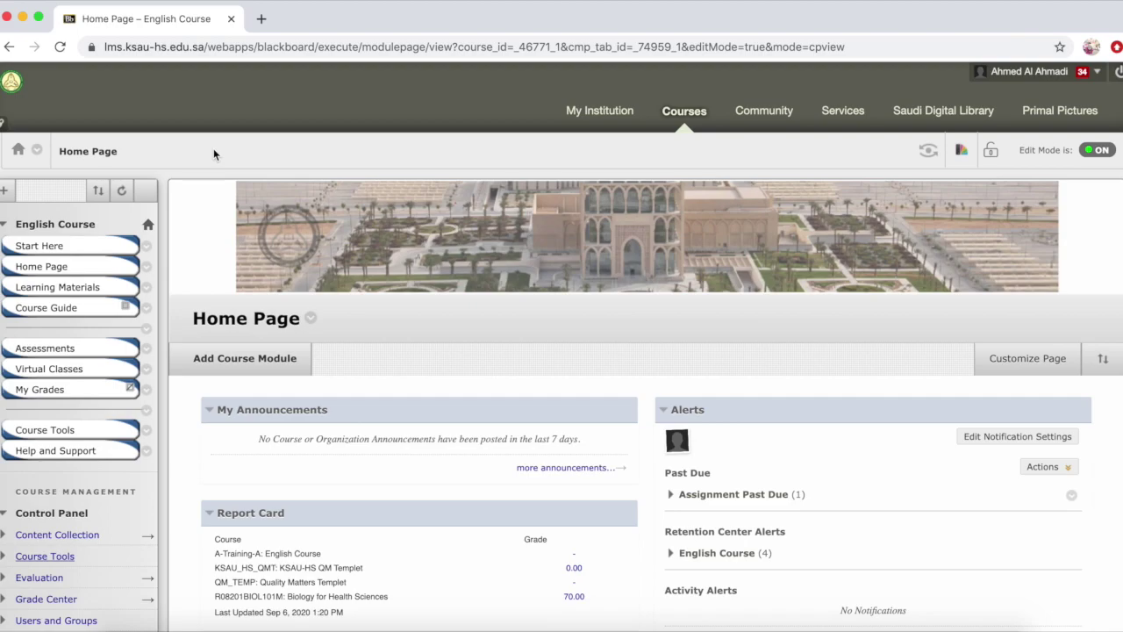
Open the list of tests from the English Course's tools for tests, surveys and pools.
click(63, 558)
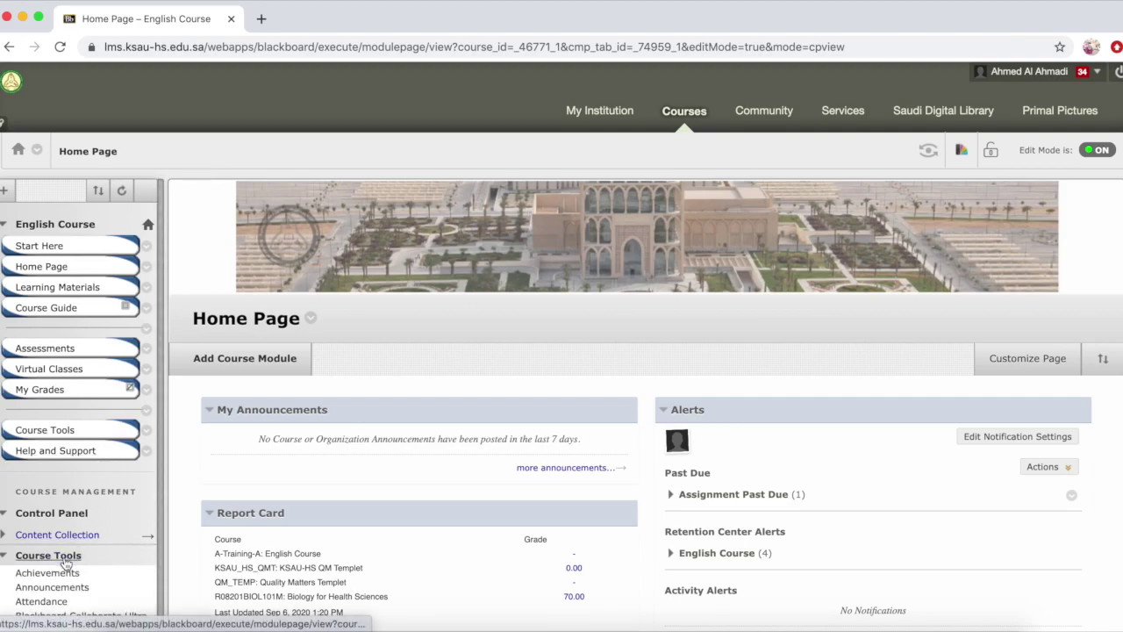
scroll(66, 564, down, 5)
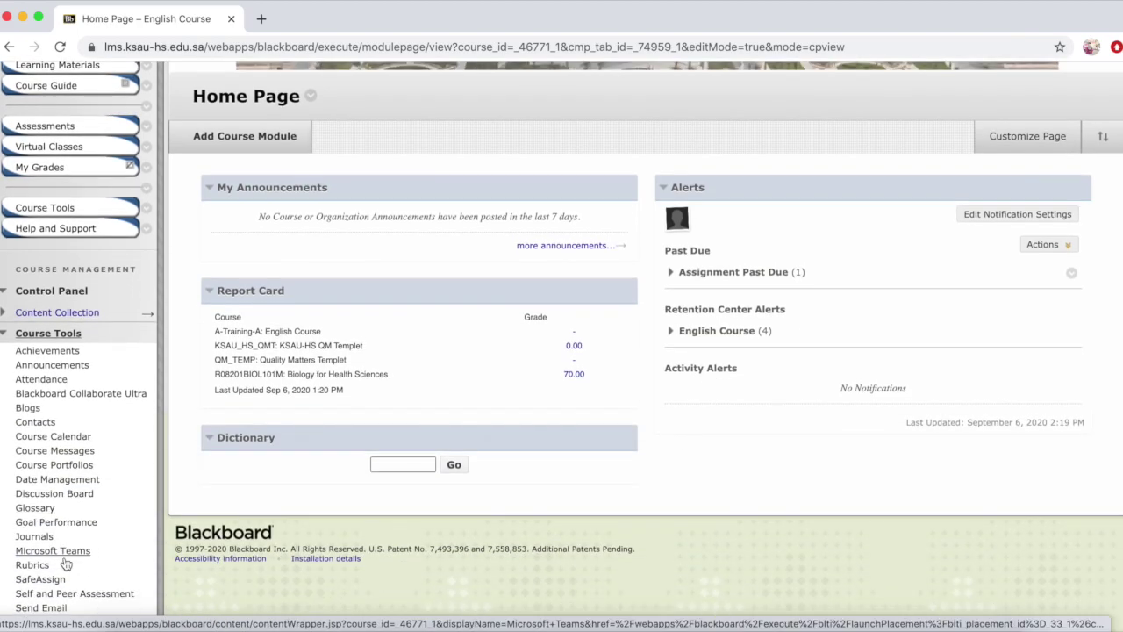
scroll(66, 564, down, 1)
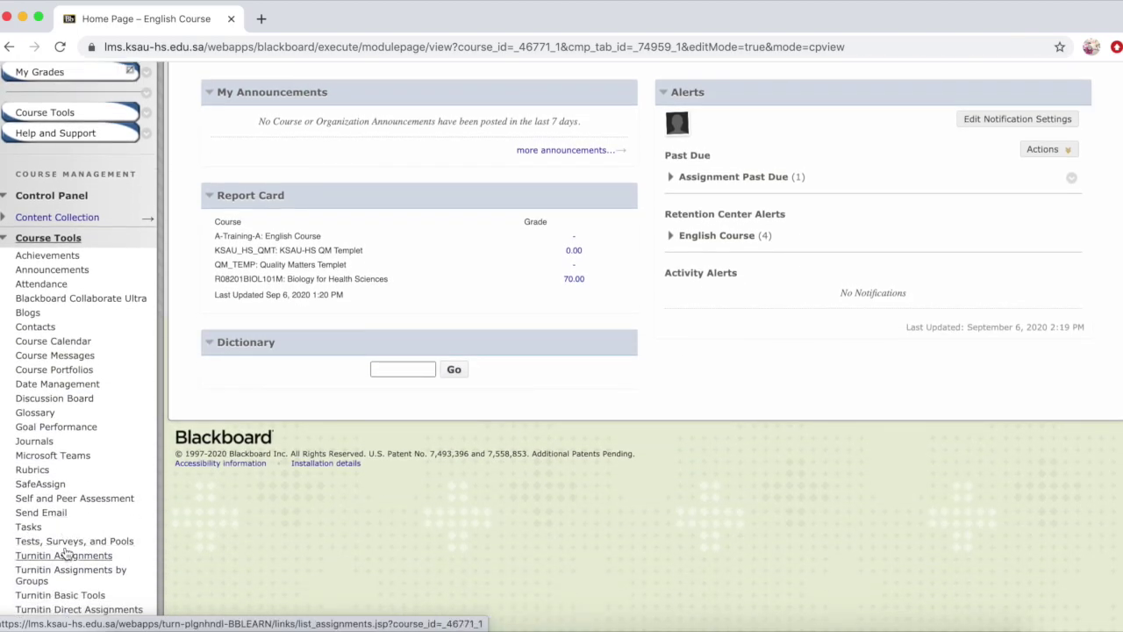
click(68, 542)
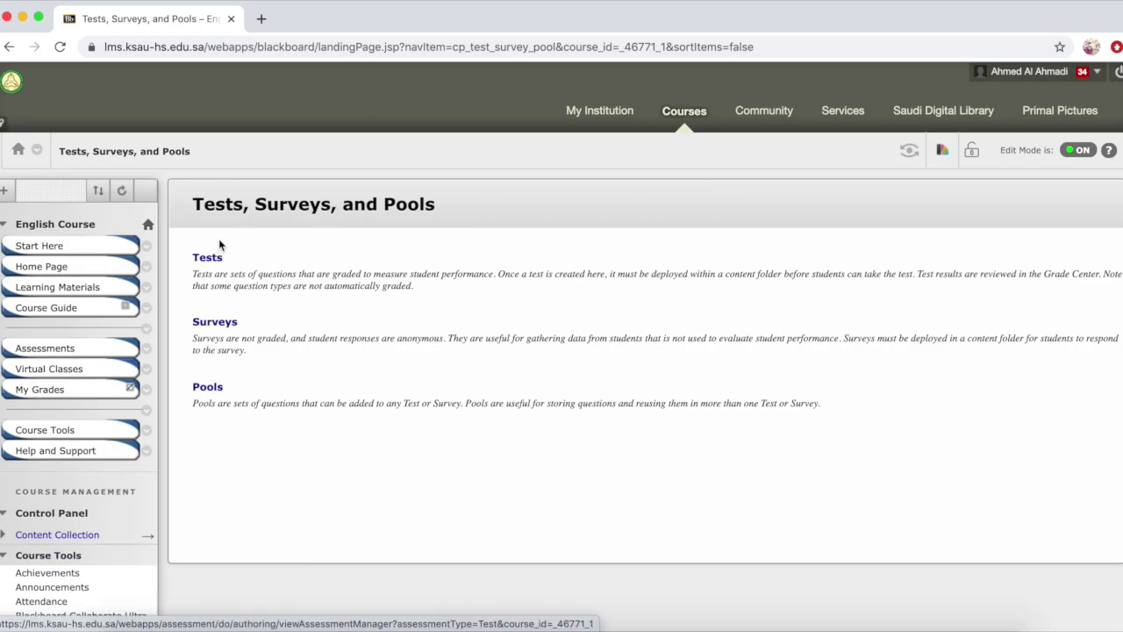
click(208, 260)
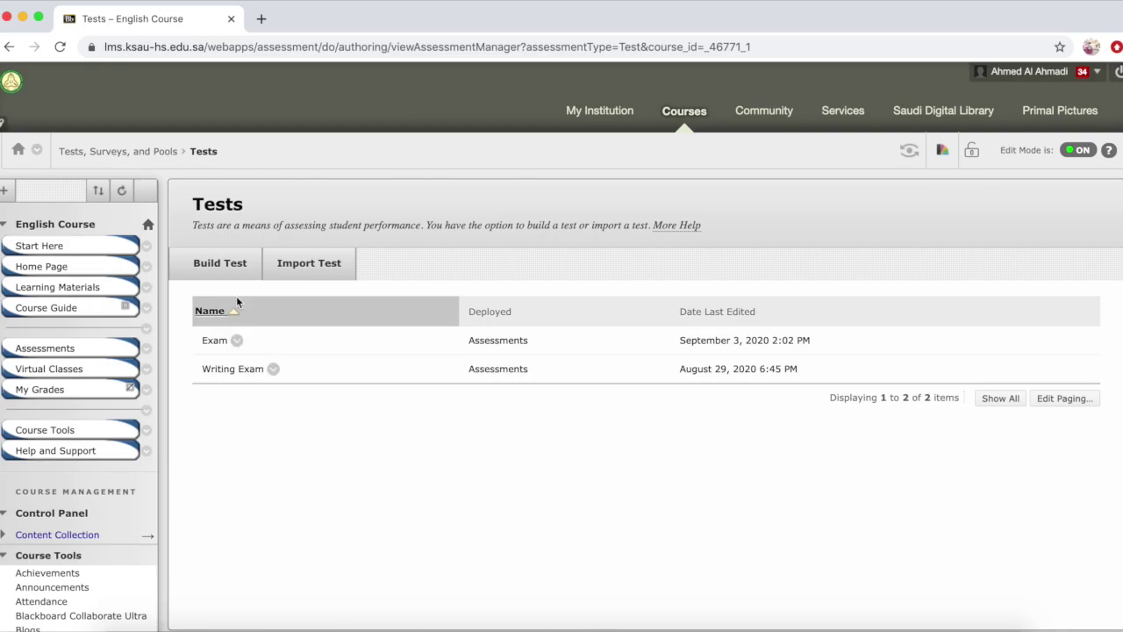
Build a new test named "Verbs Chapter Exam", leaving the description and instructions blank, and submit it.
click(225, 265)
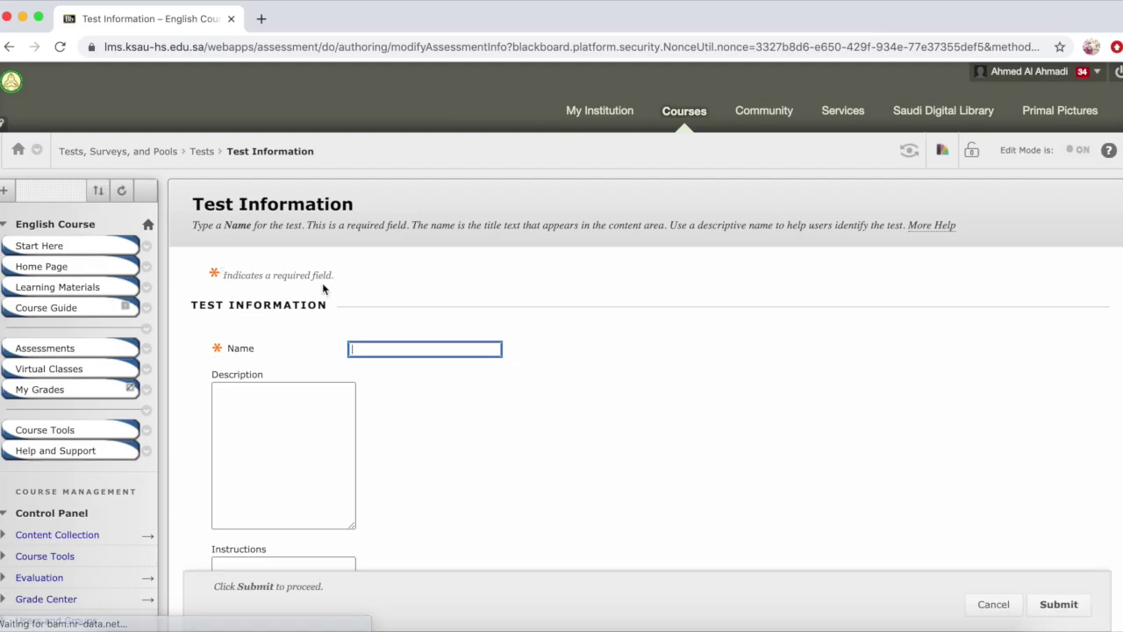
text(Verbs Chapter Exam)
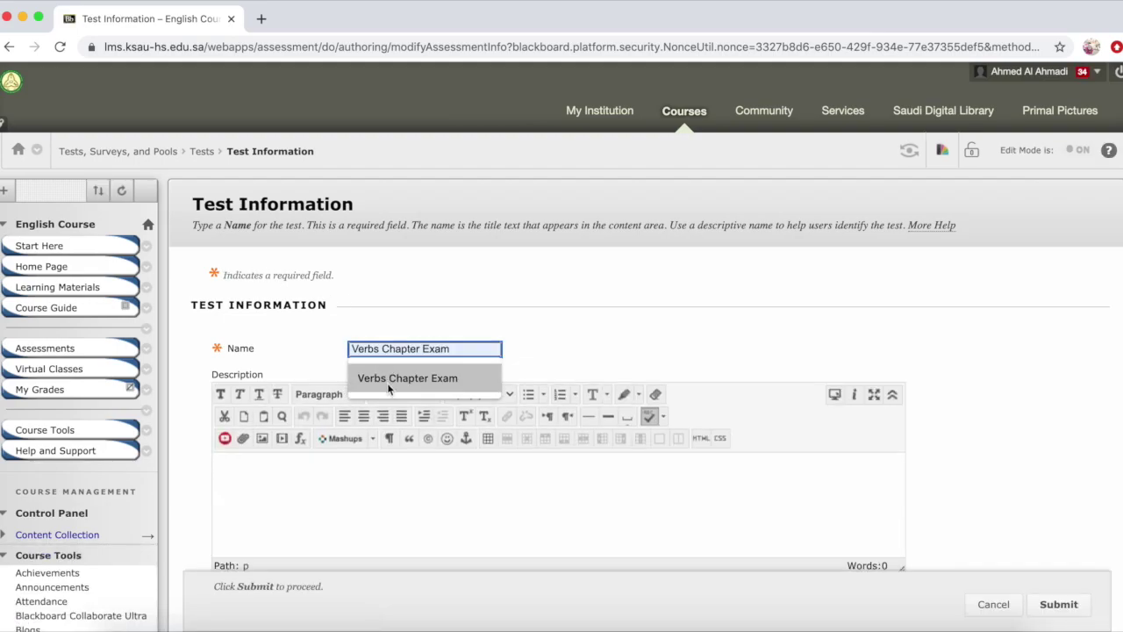
click(387, 383)
click(1006, 377)
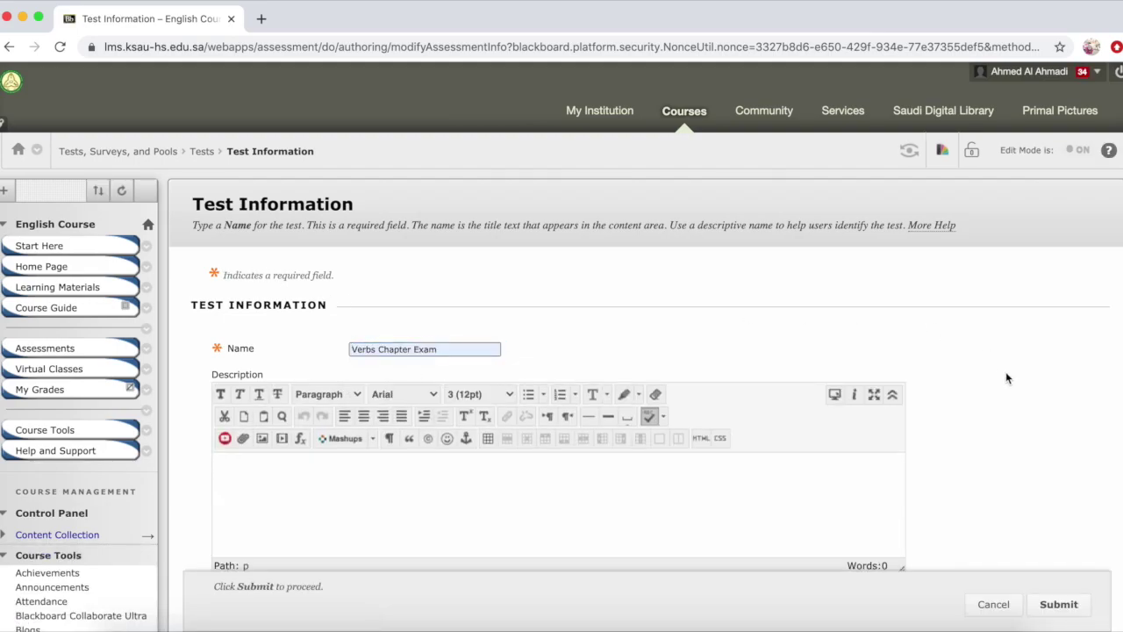
scroll(1006, 377, down, 5)
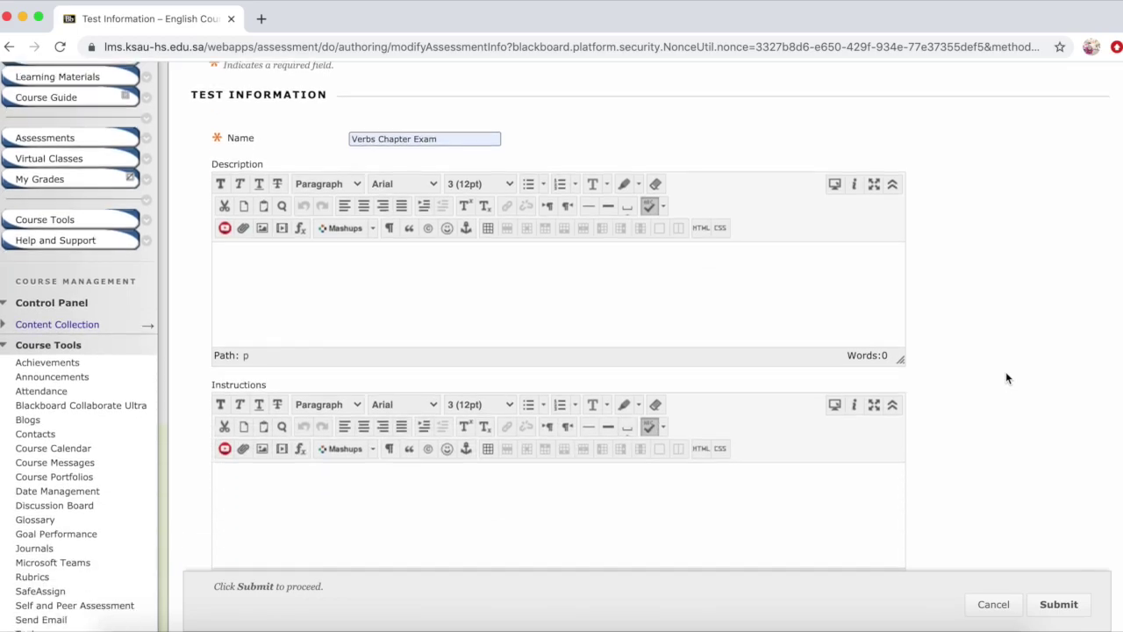
scroll(1007, 377, down, 1)
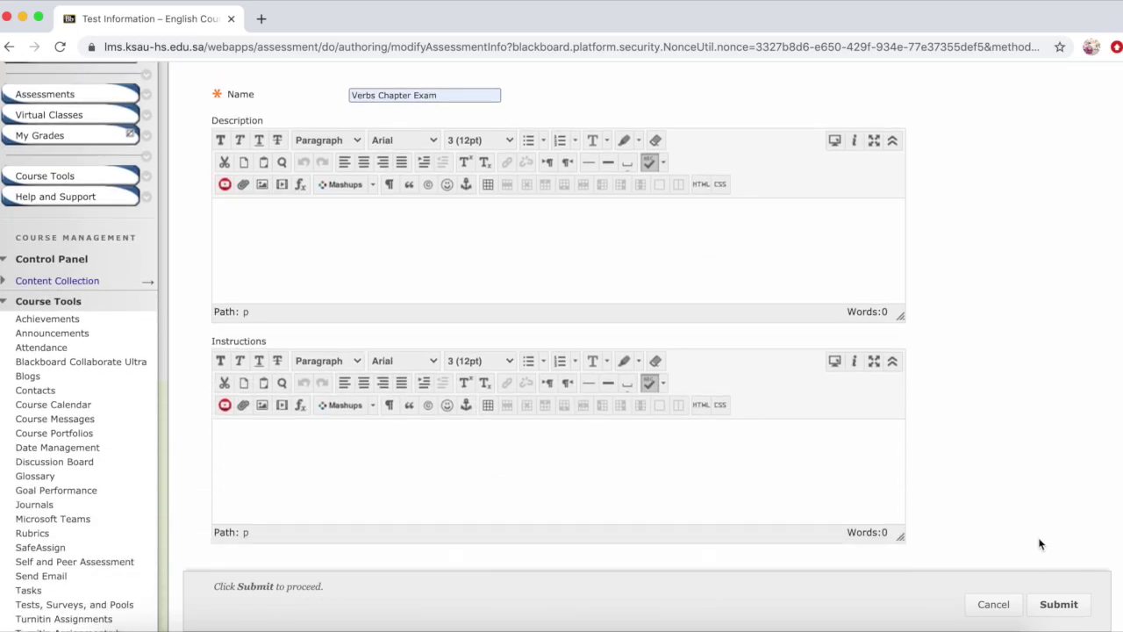
click(1046, 606)
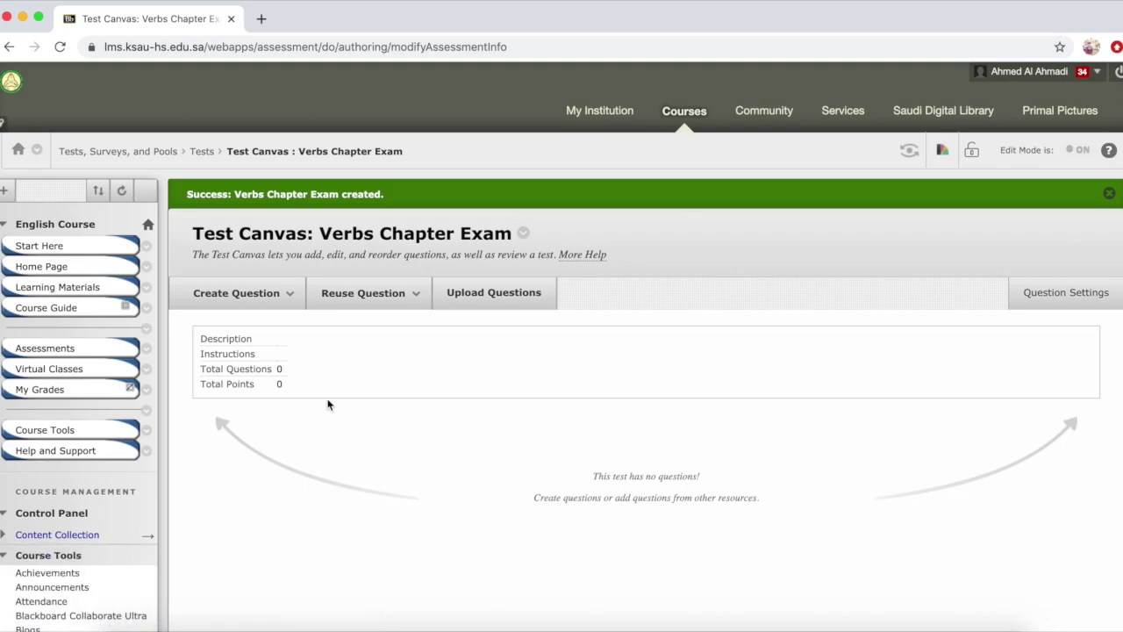
In the question settings, allow images, files and web links in both individual feedback and answers, and submit.
click(262, 298)
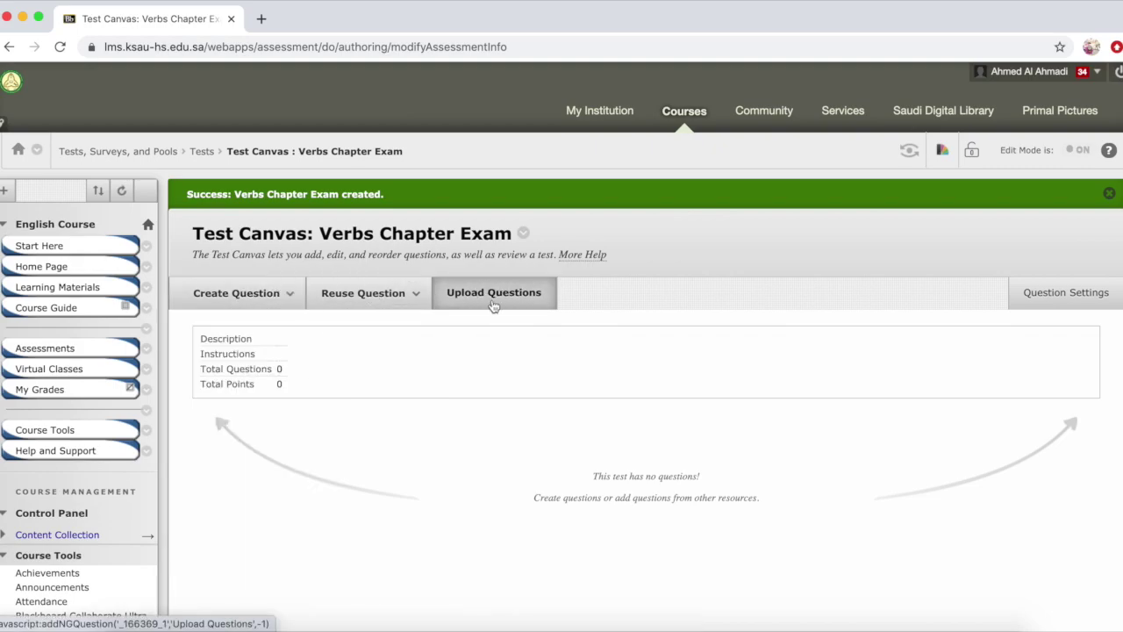
mouse_move(391, 303)
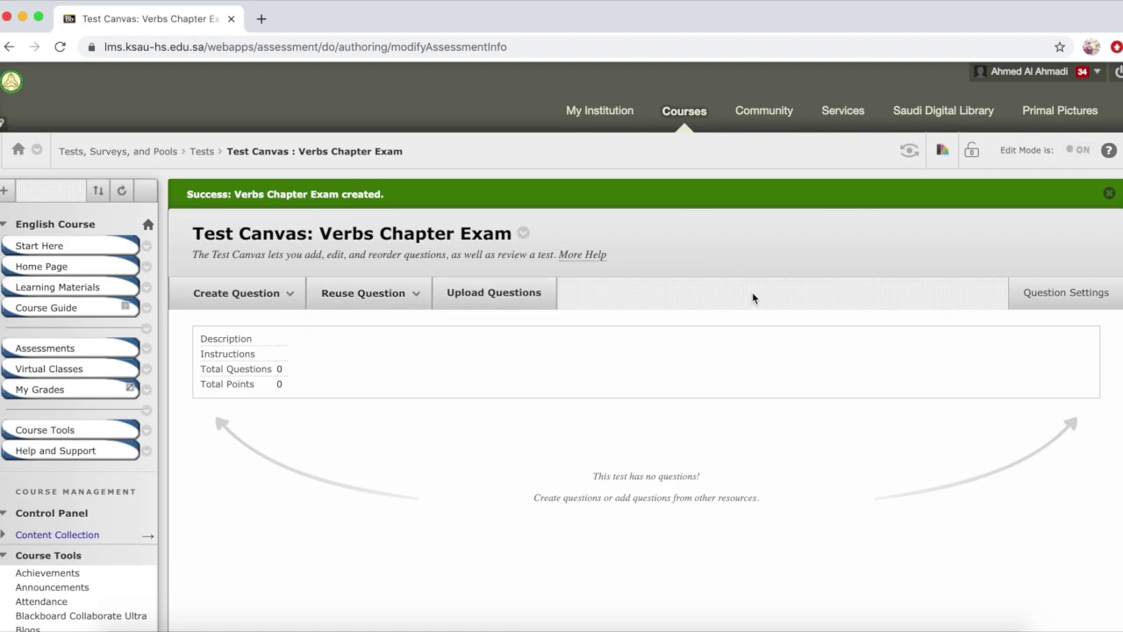
click(1042, 299)
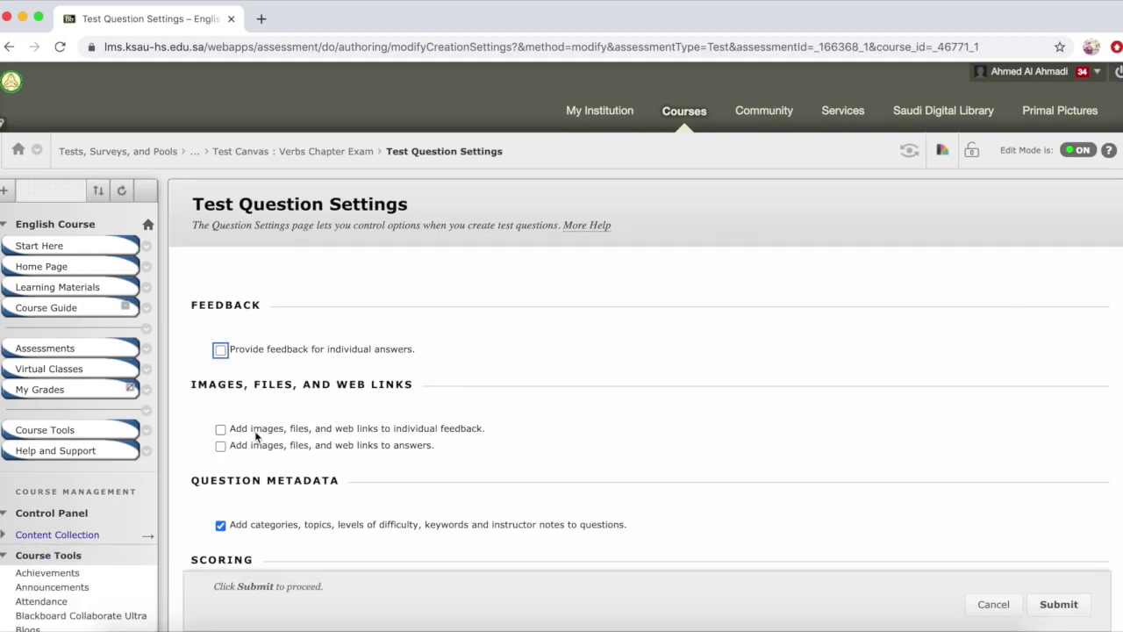
click(220, 429)
click(220, 446)
click(1060, 604)
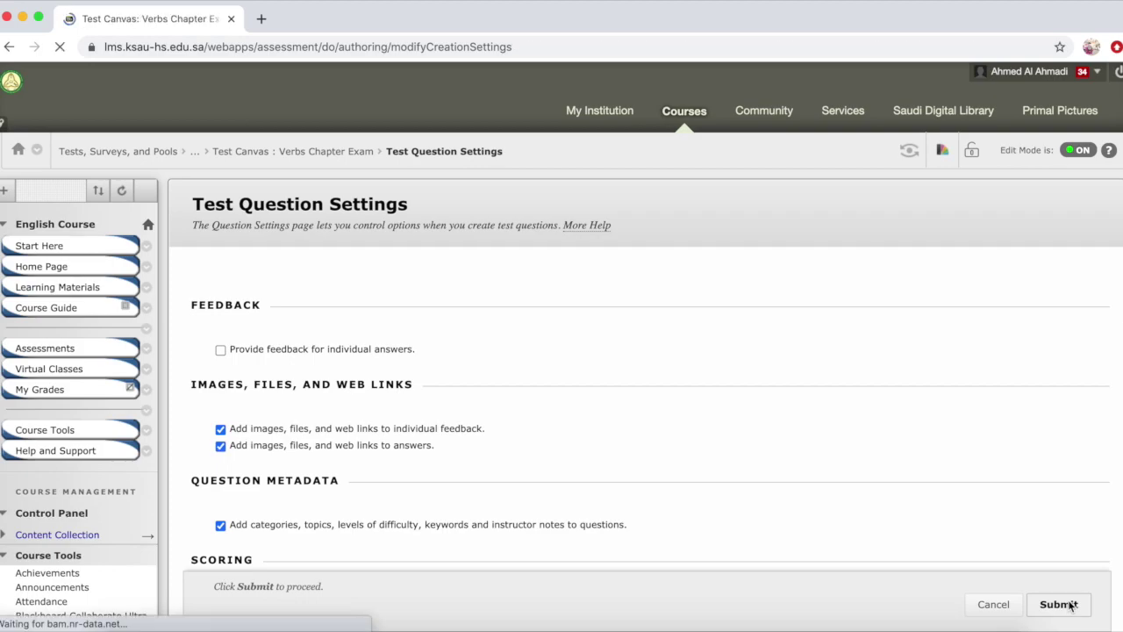
Start creating a True/False question in the Verbs Chapter Exam.
click(268, 298)
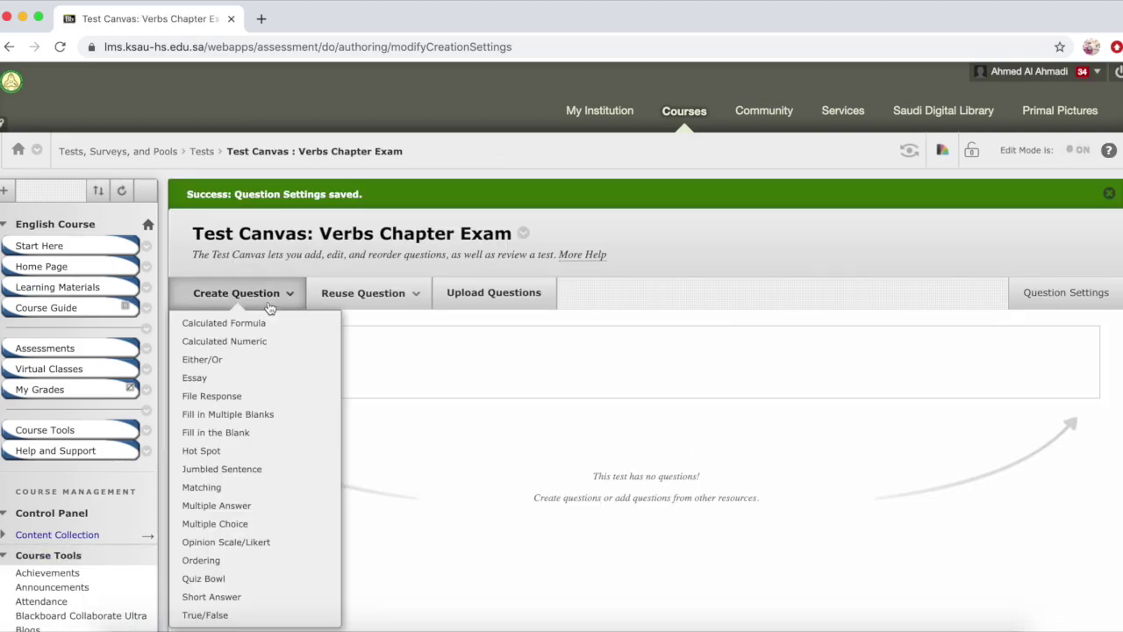
key(Down)
key(Down)
key(Down)
key(Down)
key(Down)
key(Down)
key(Down)
key(Down)
key(Down)
key(Down)
key(Down)
key(Down)
key(Down)
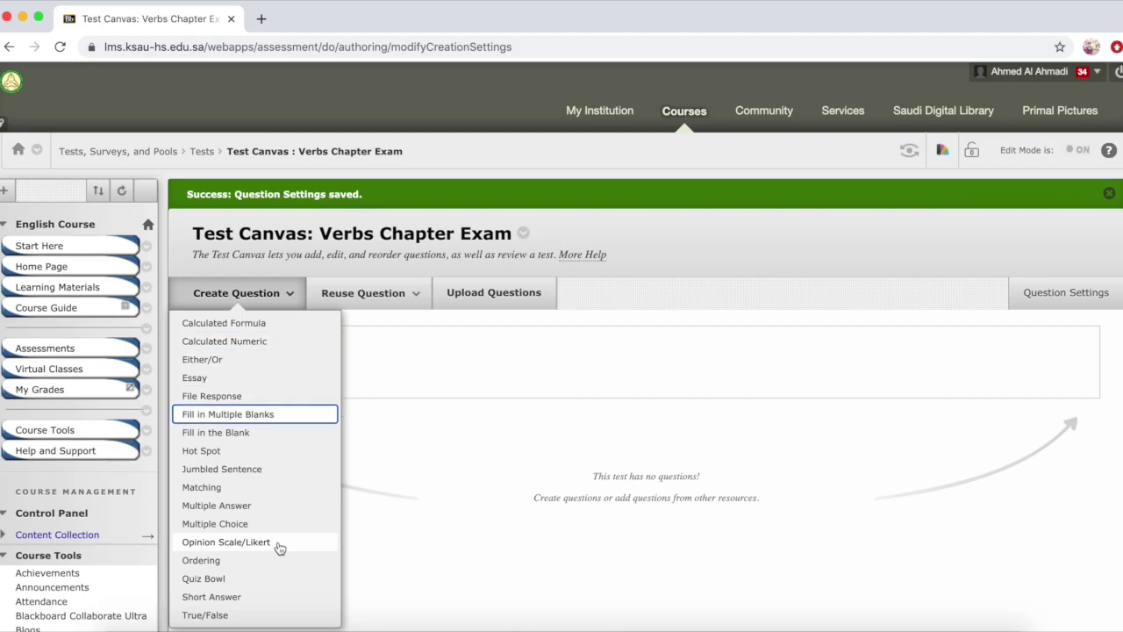
key(Down)
key(Down)
key(Down)
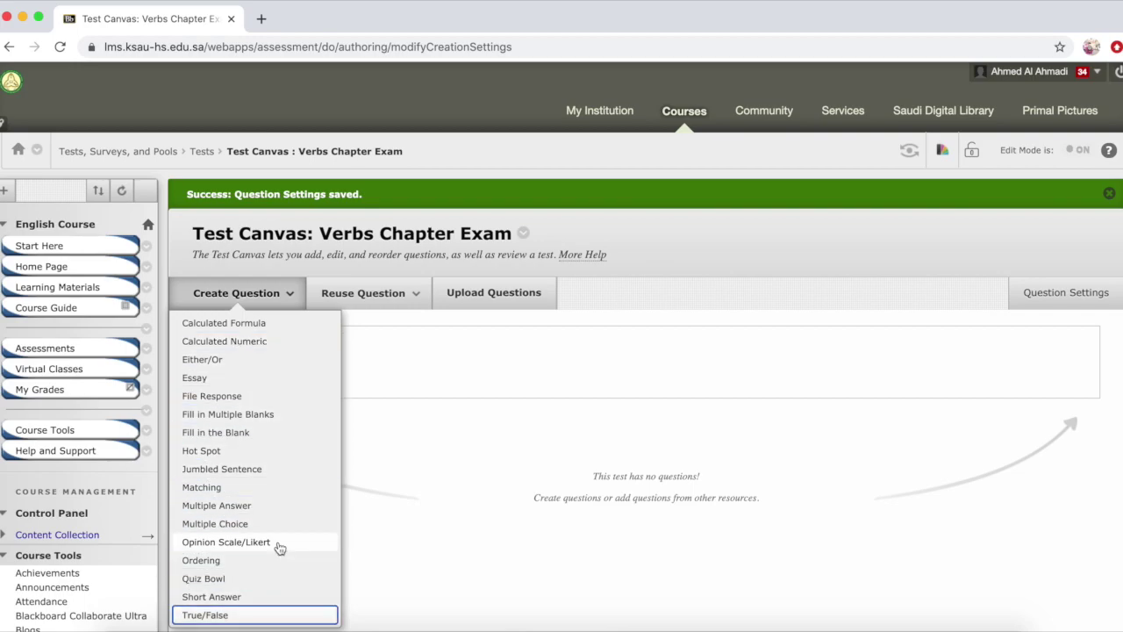
click(244, 617)
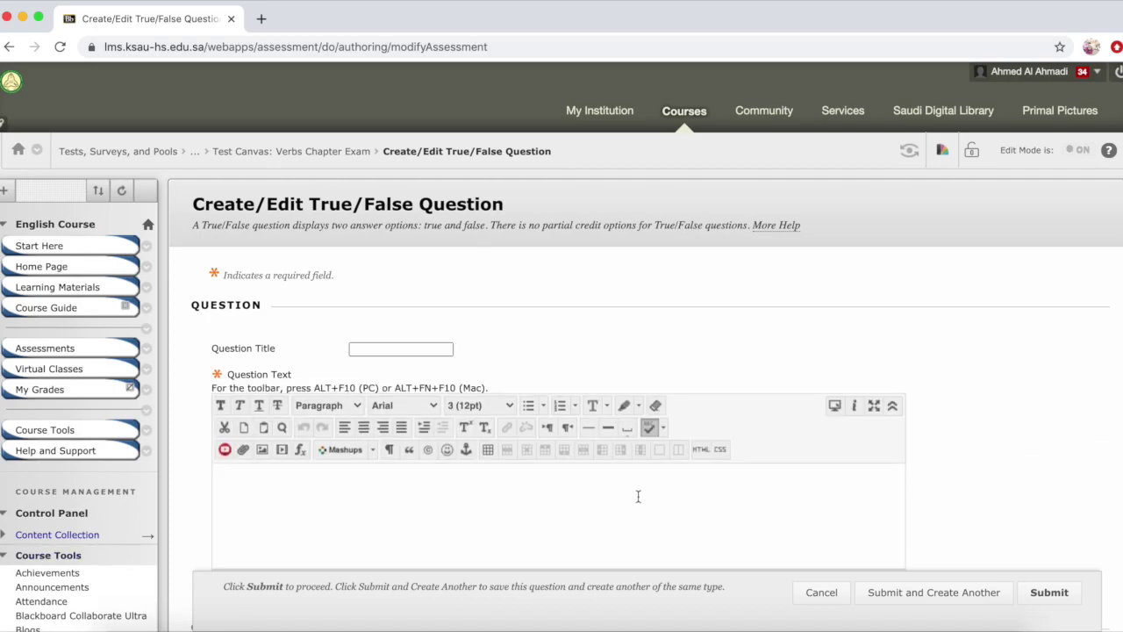
Enter the question text "Verbs show action?" and set its font size to 4 (14pt).
text(Verbs show action?)
drag(328, 475, 214, 474)
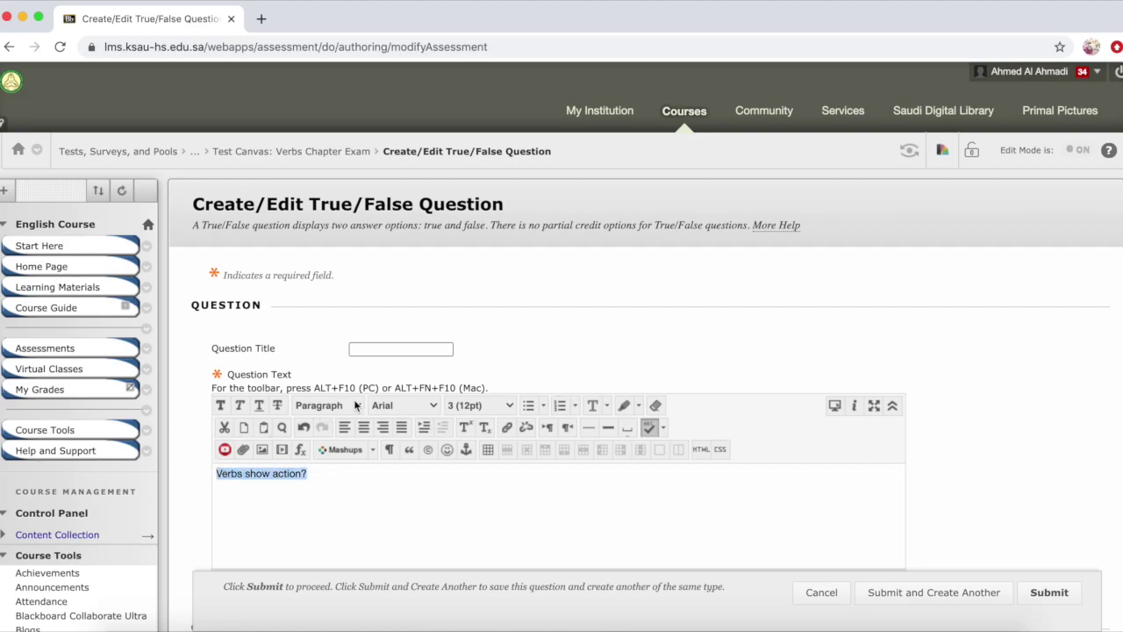
click(394, 405)
click(483, 405)
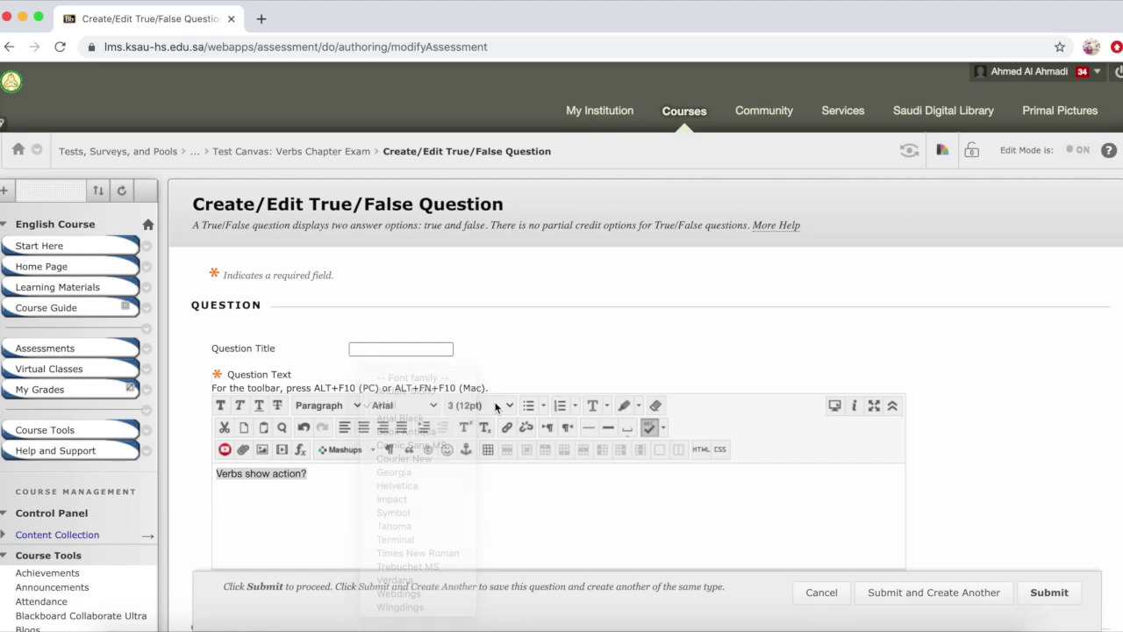
click(487, 419)
click(604, 492)
Choose Vertical as the question's answer orientation.
scroll(1003, 496, down, 5)
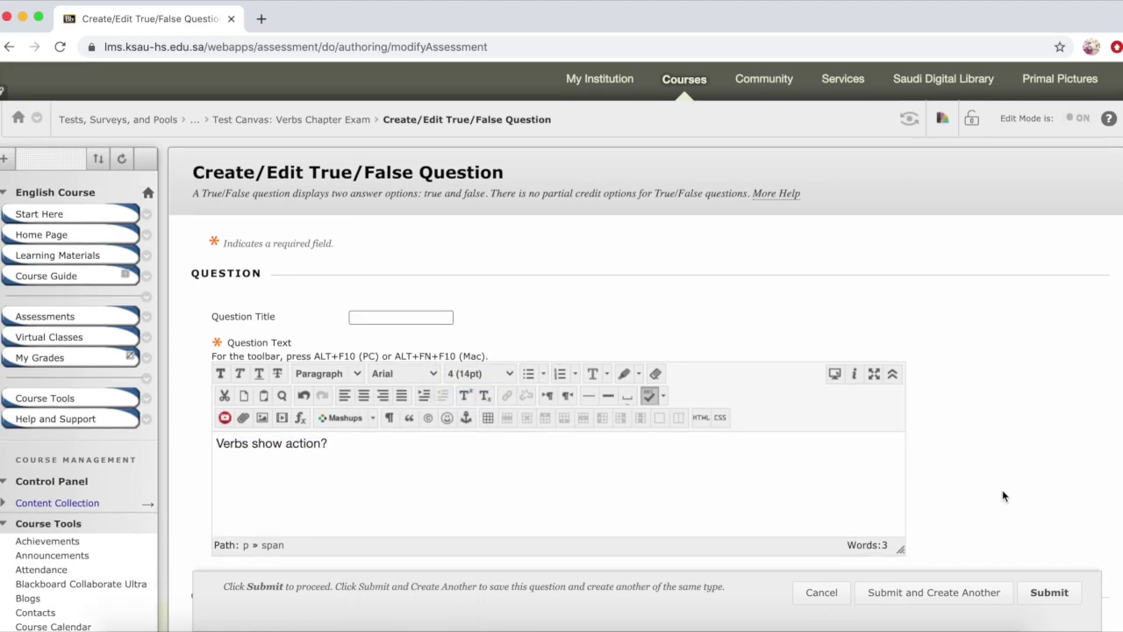
scroll(1003, 496, down, 1)
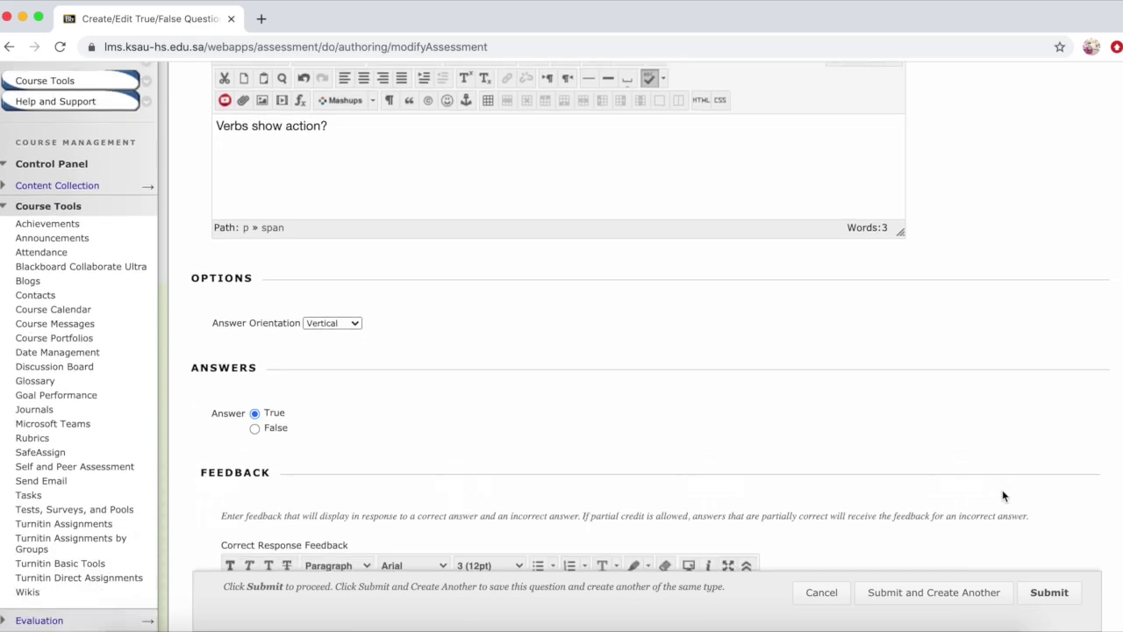
click(354, 327)
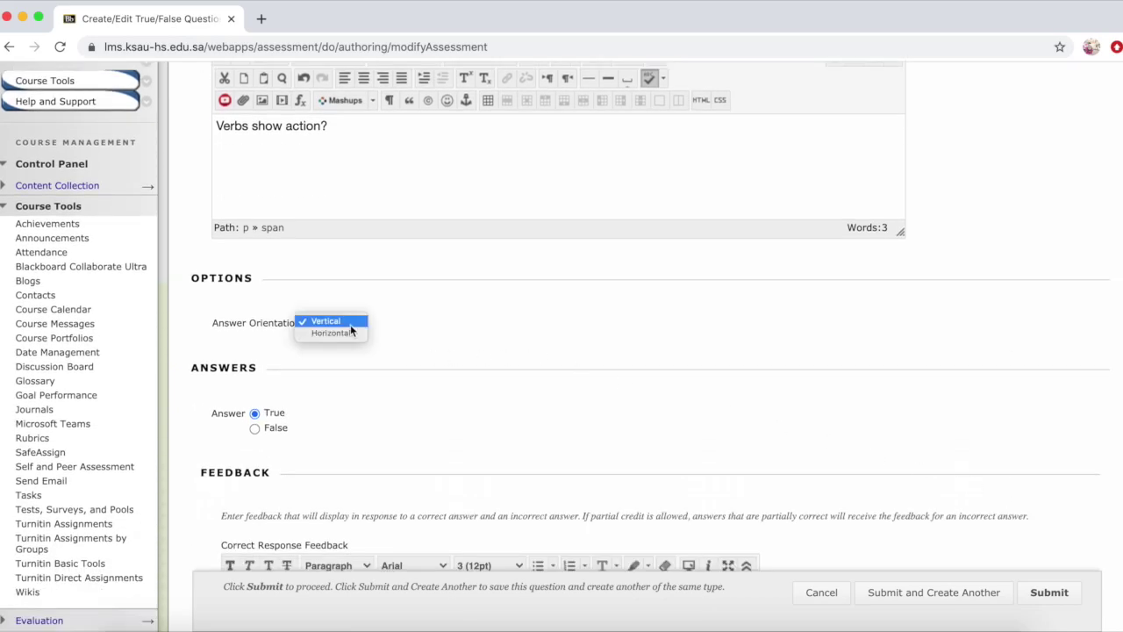
click(348, 322)
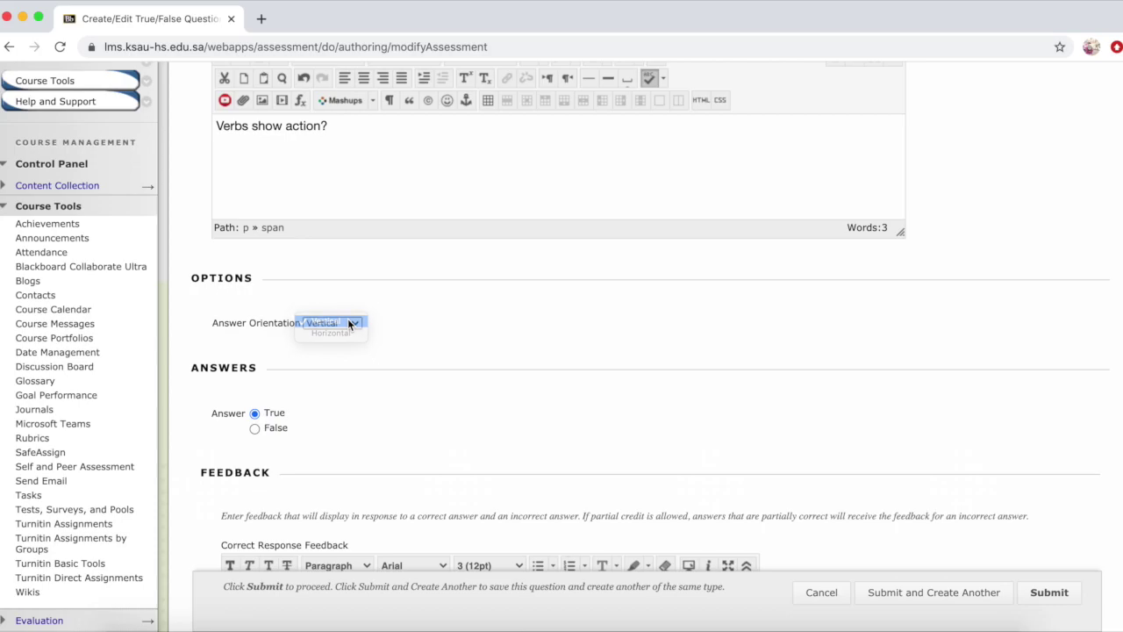
click(531, 437)
Examine the answer choices, the correct and incorrect response feedback, and the categories and keywords options of the question.
scroll(530, 436, up, 1)
scroll(531, 436, down, 4)
scroll(530, 433, down, 7)
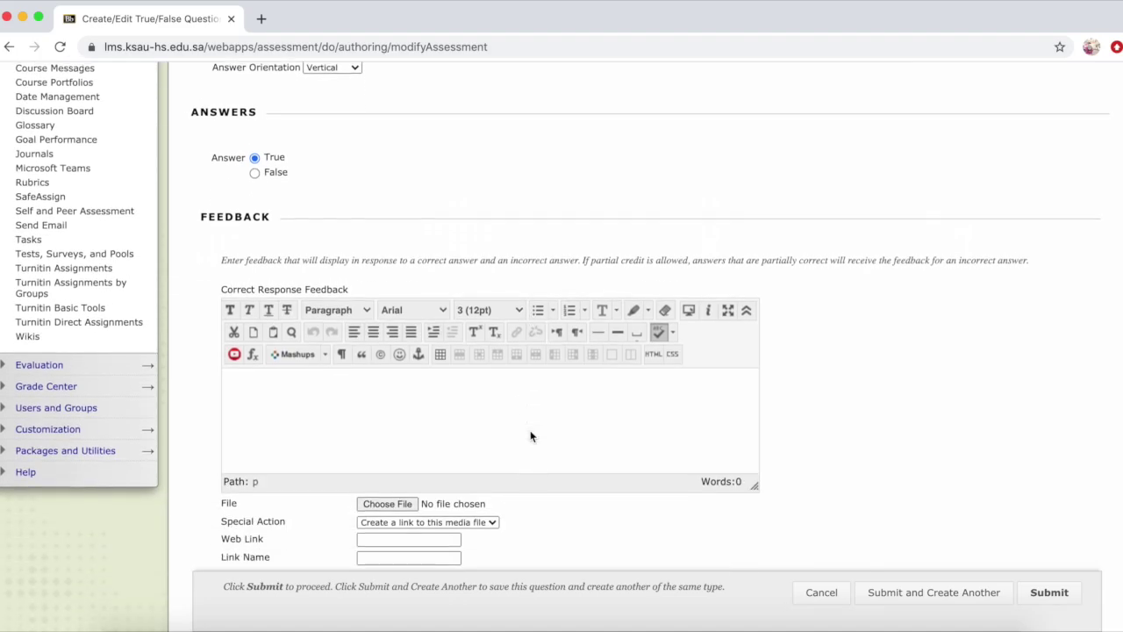
scroll(530, 436, down, 3)
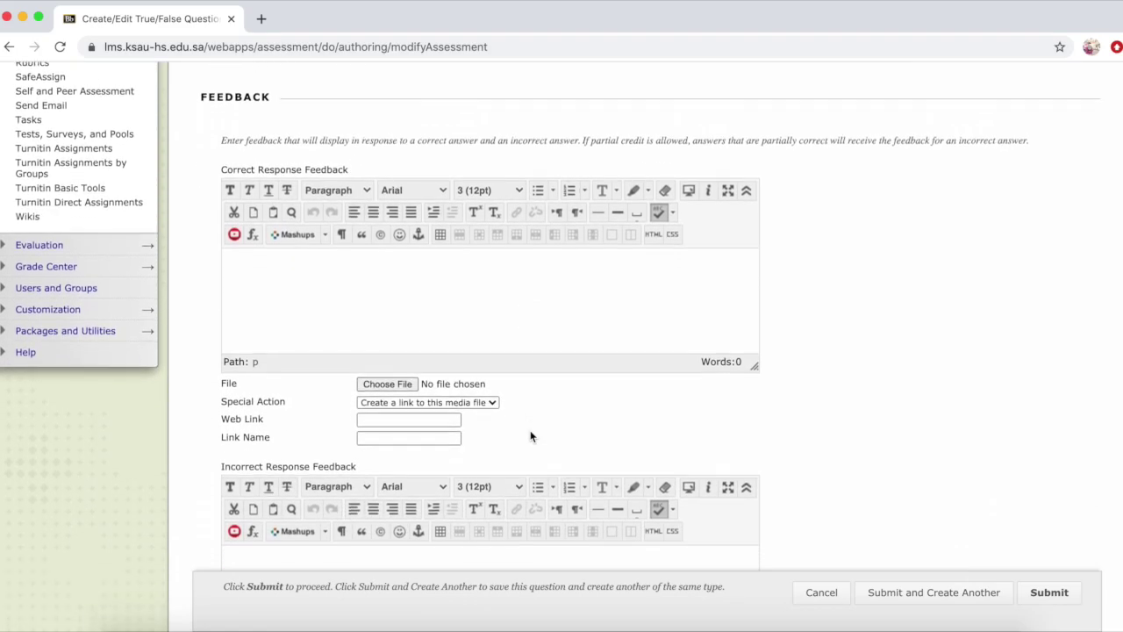
scroll(530, 430, down, 1)
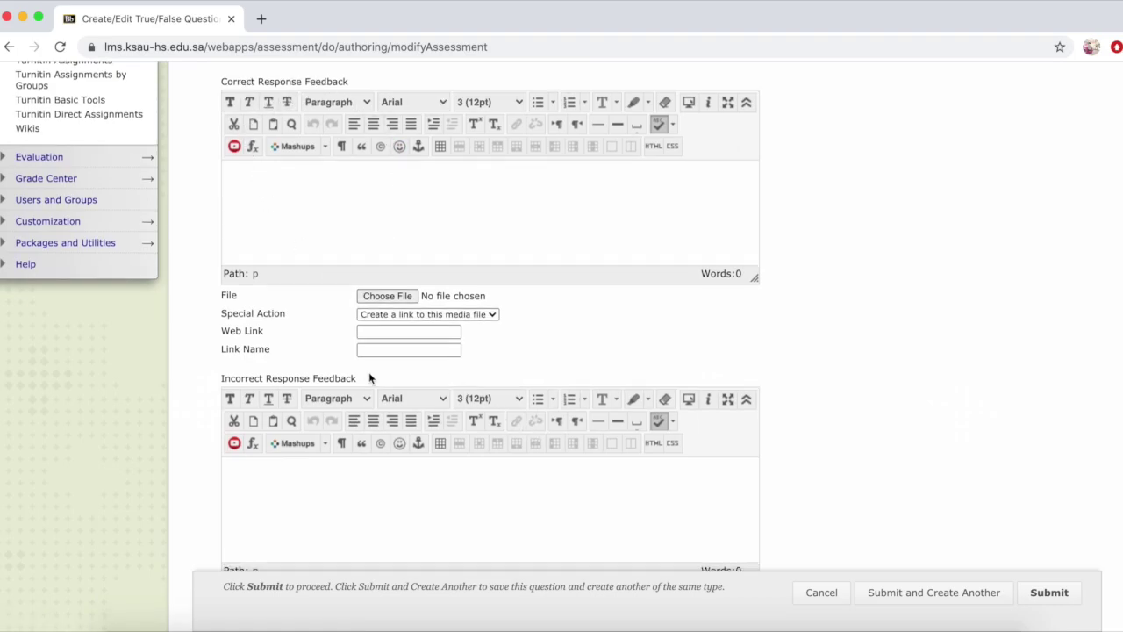
scroll(370, 378, down, 5)
scroll(369, 378, down, 3)
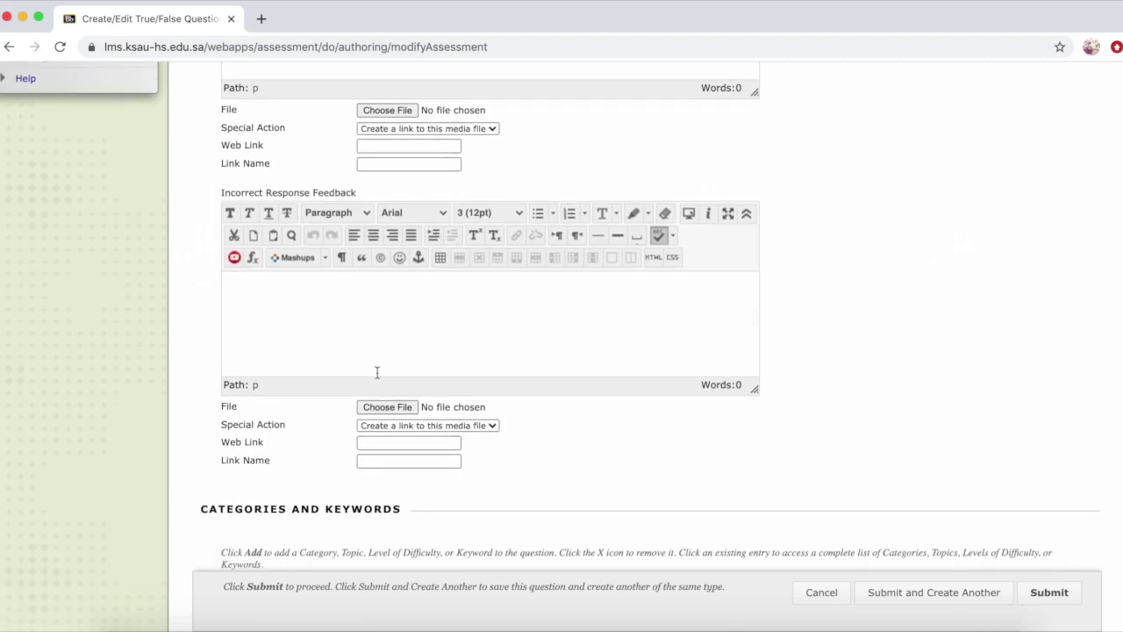
scroll(583, 492, down, 10)
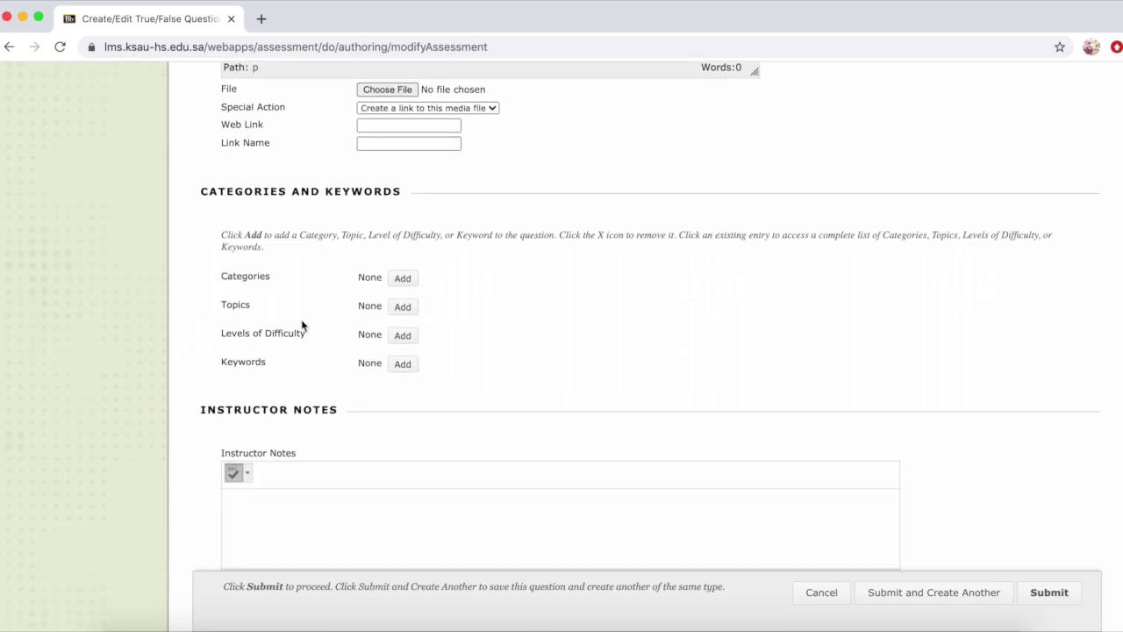
Open the topic tag and instructor notes fields, leave them blank, and submit the True/False question.
click(405, 309)
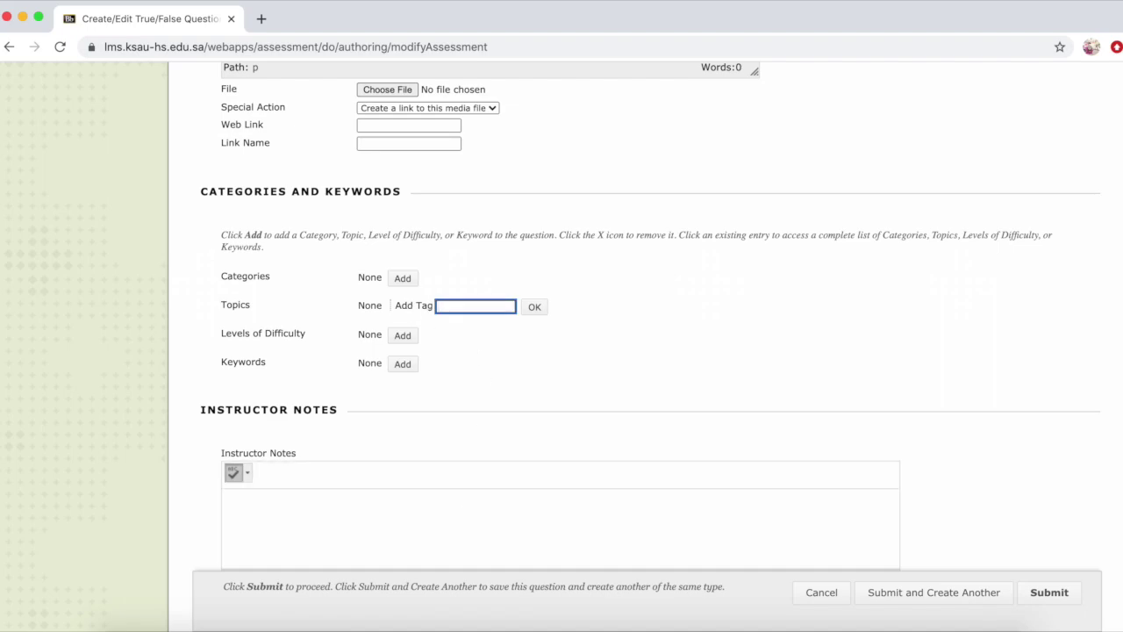
click(355, 520)
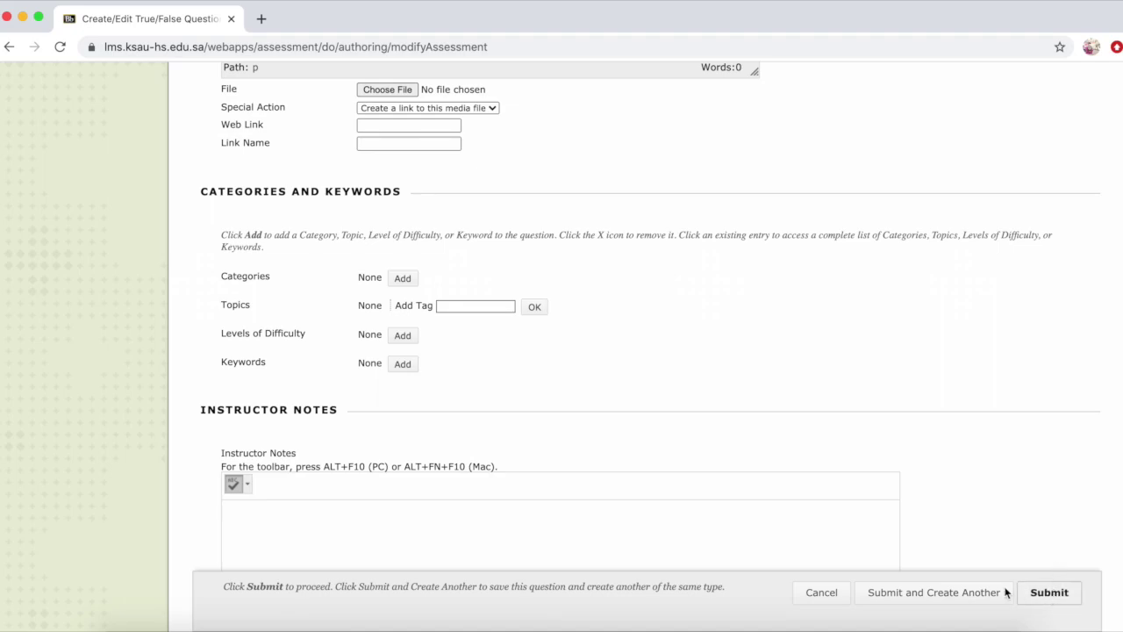
click(1065, 596)
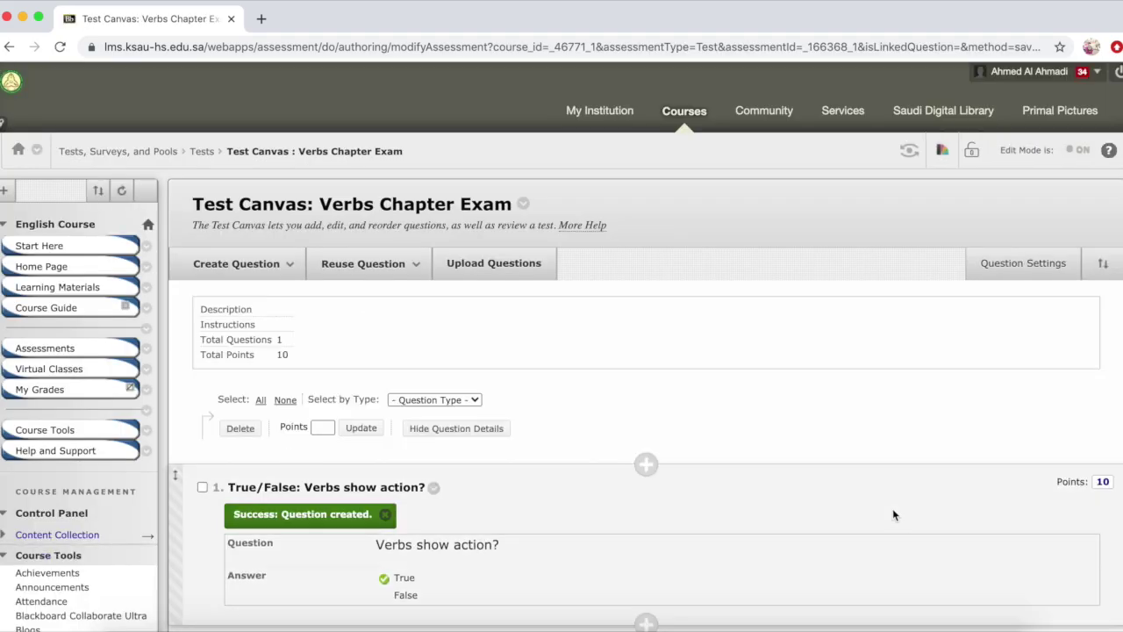
Copy the True/False question "Verbs show action?" and leave the copy's editor without changes.
scroll(893, 515, down, 4)
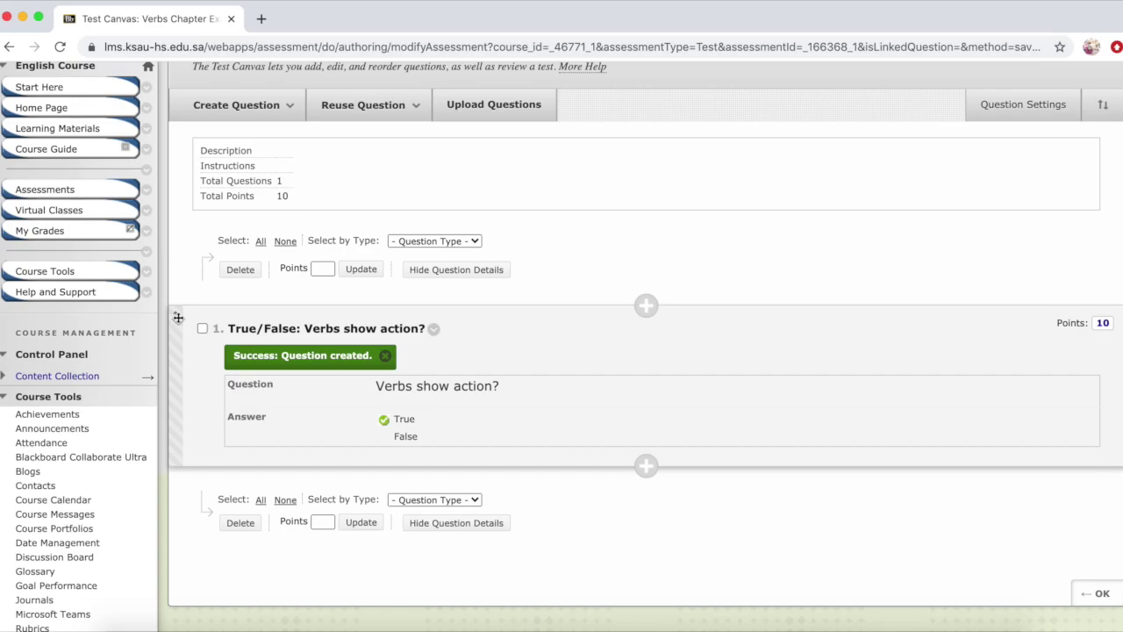
drag(178, 317, 189, 475)
click(435, 330)
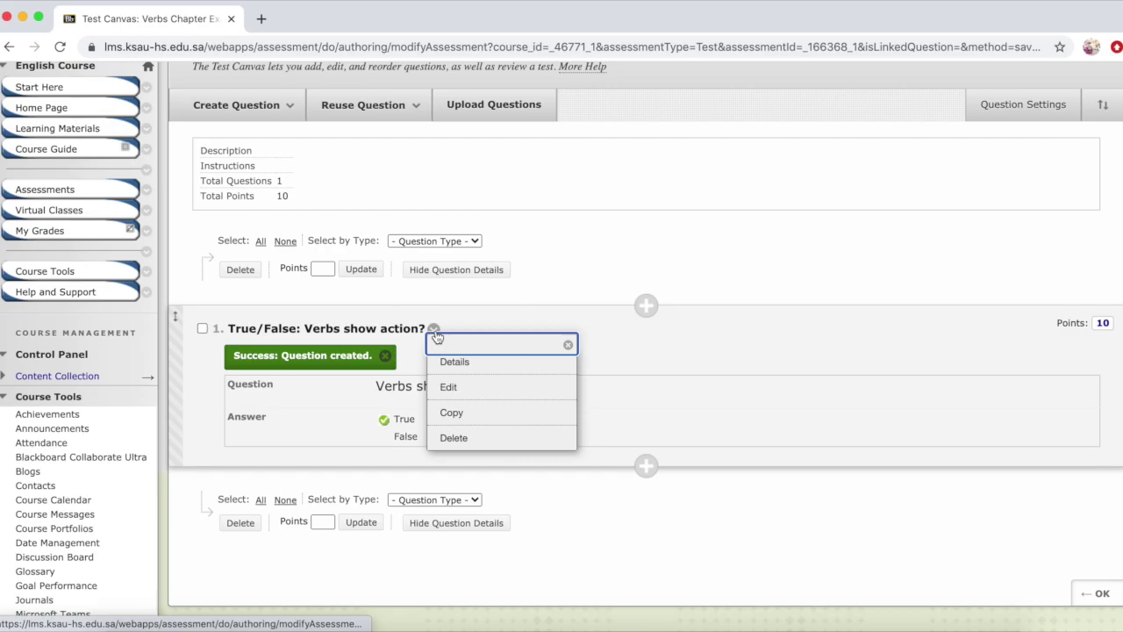
click(481, 412)
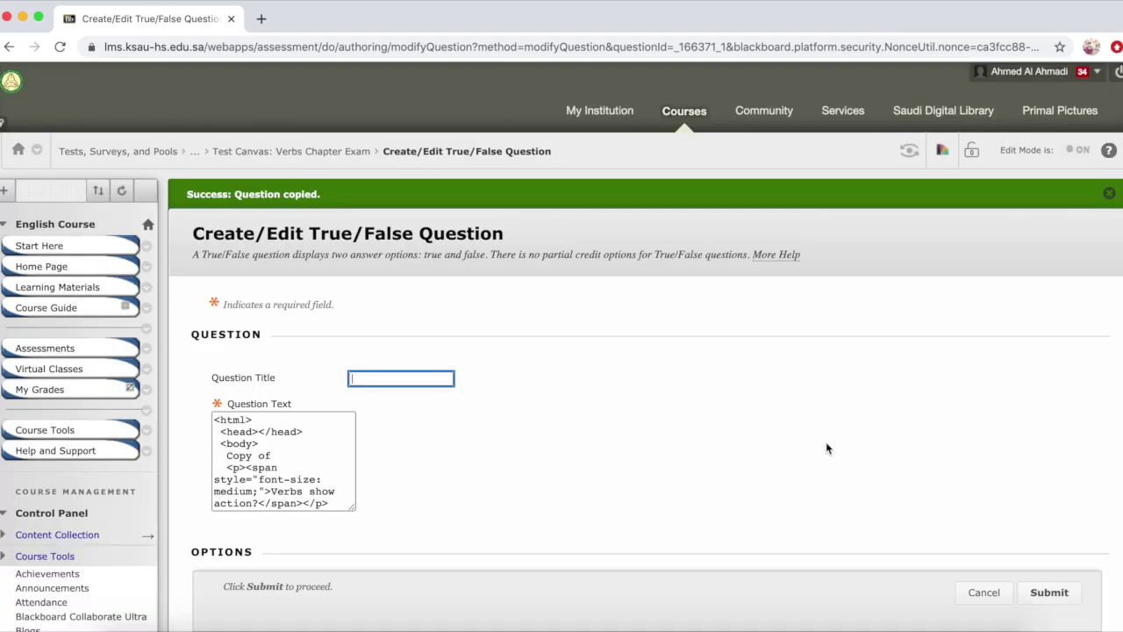
click(984, 597)
Set the points of the copied True/False question to 4.
scroll(983, 599, down, 3)
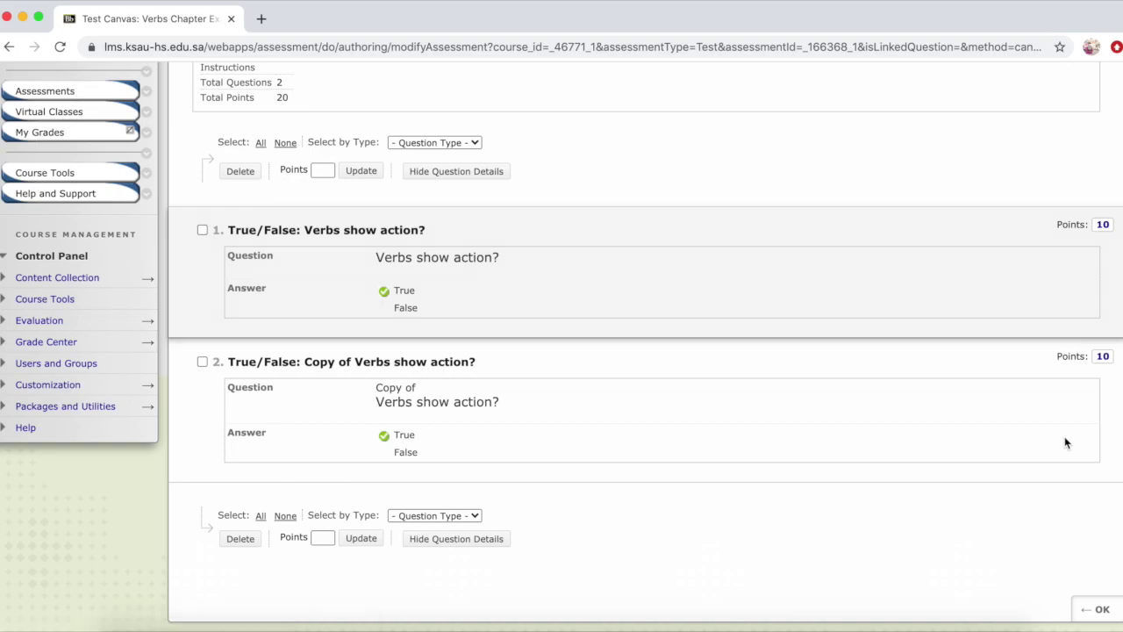
click(1109, 354)
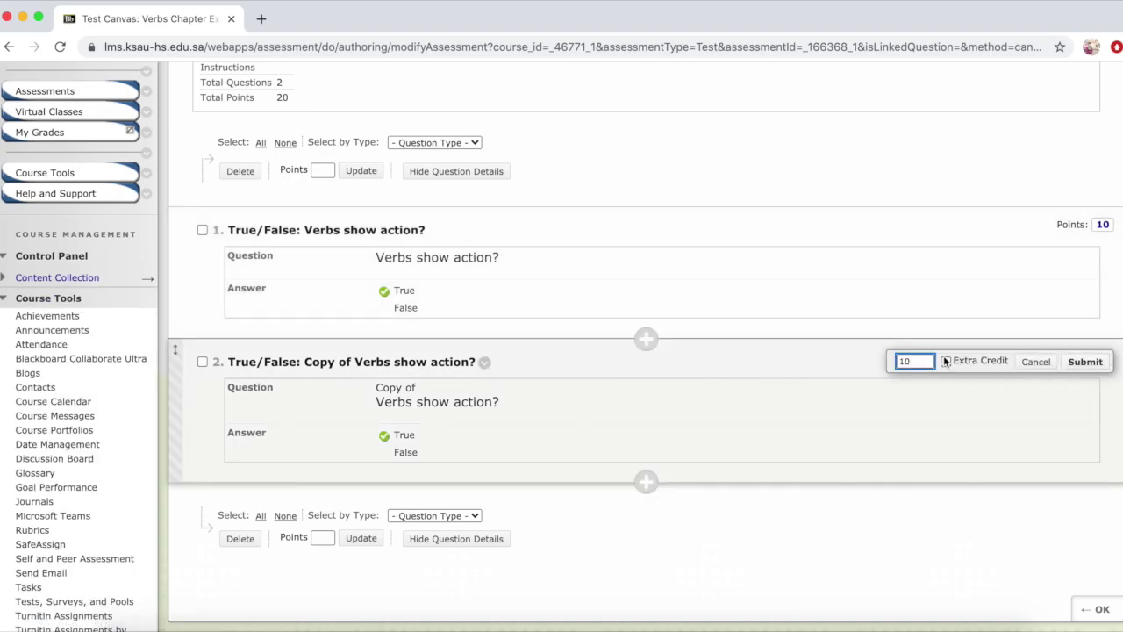
double_click(913, 366)
text(4)
click(1085, 361)
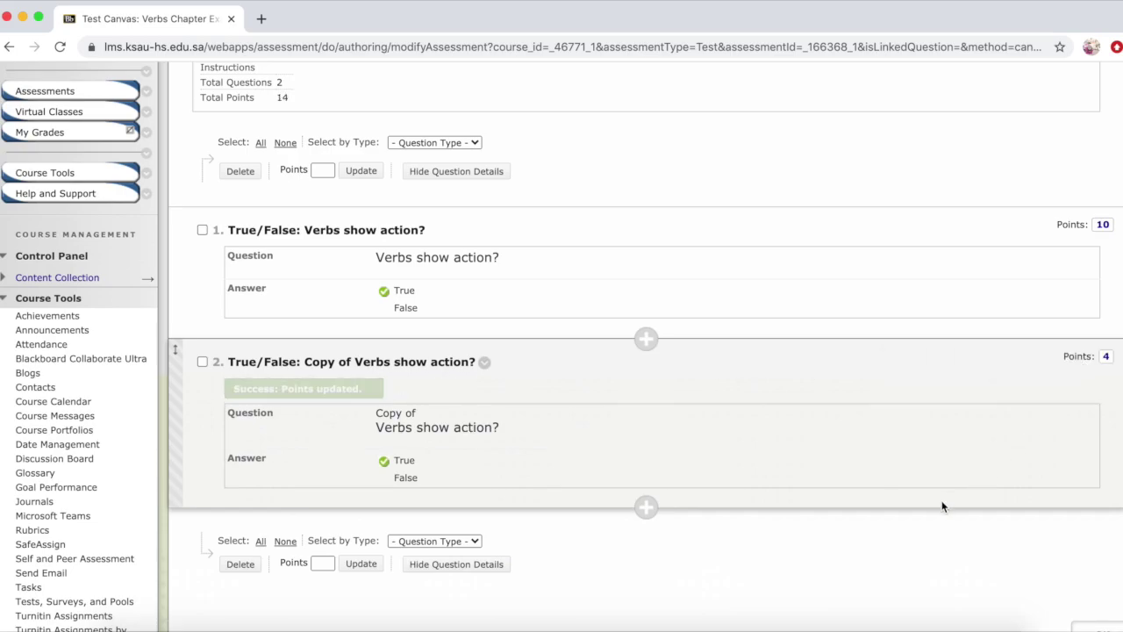
Look over the Upload Format spreadsheet in Excel, then return to the browser and open the test's question upload page.
scroll(904, 545, up, 5)
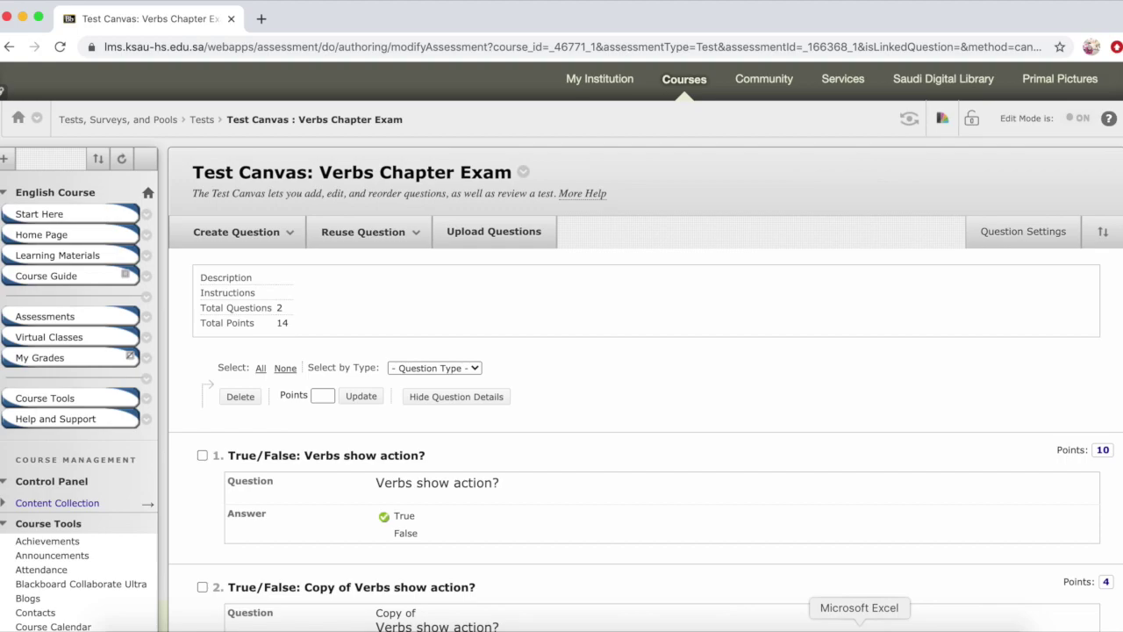
click(859, 625)
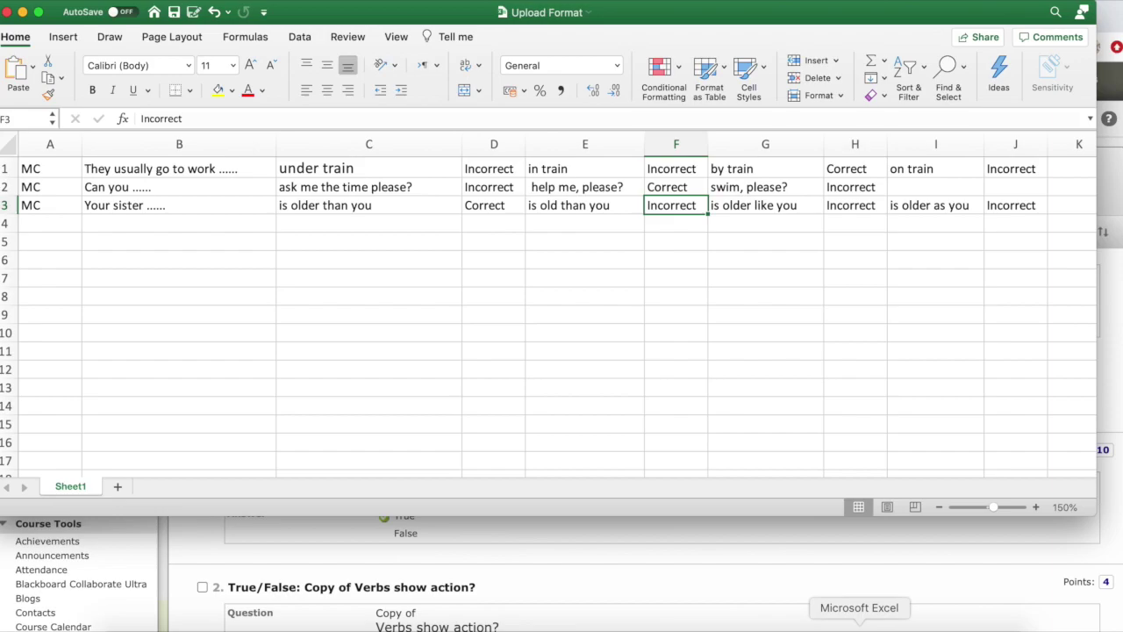
click(792, 562)
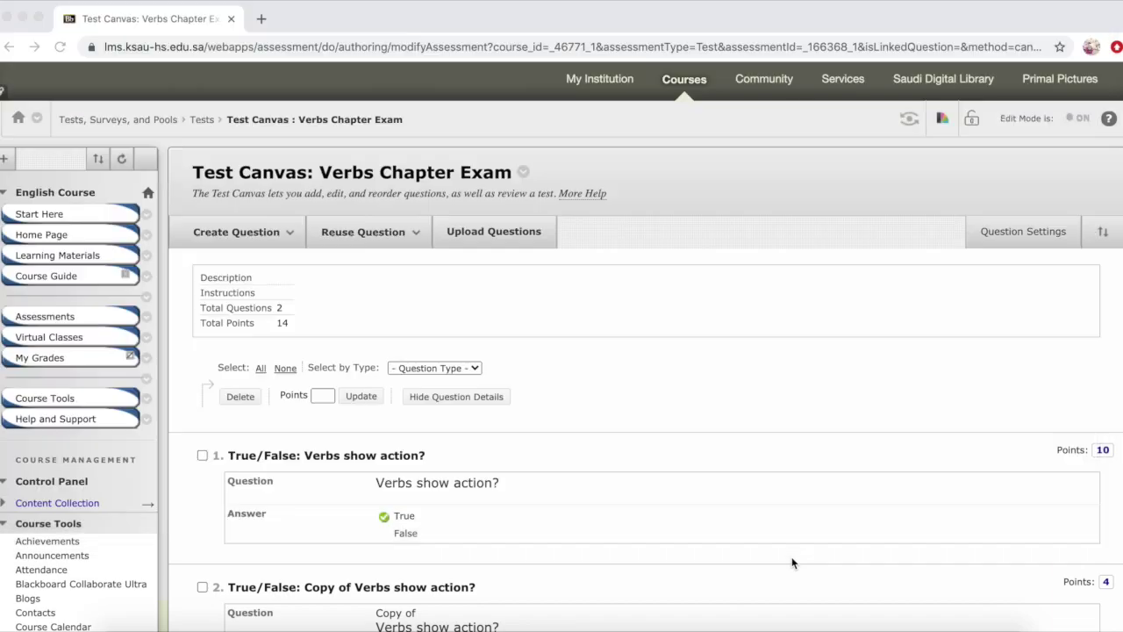
click(516, 242)
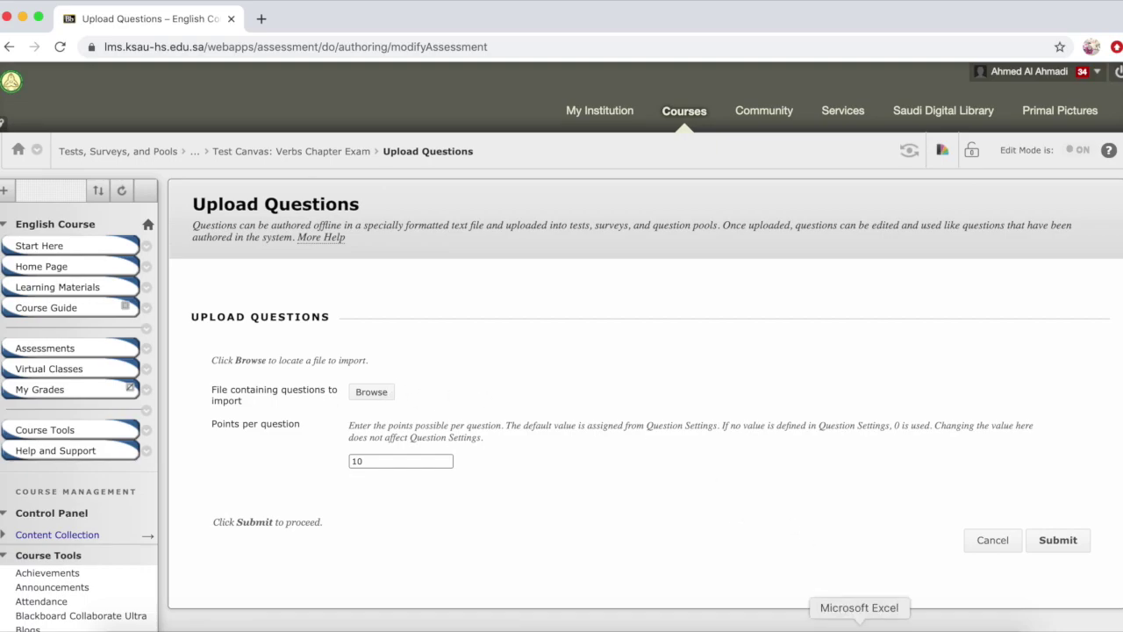
Examine the Upload Format spreadsheet in Excel, covering its question rows and the columns for question type, question text, answers and correctness.
click(859, 624)
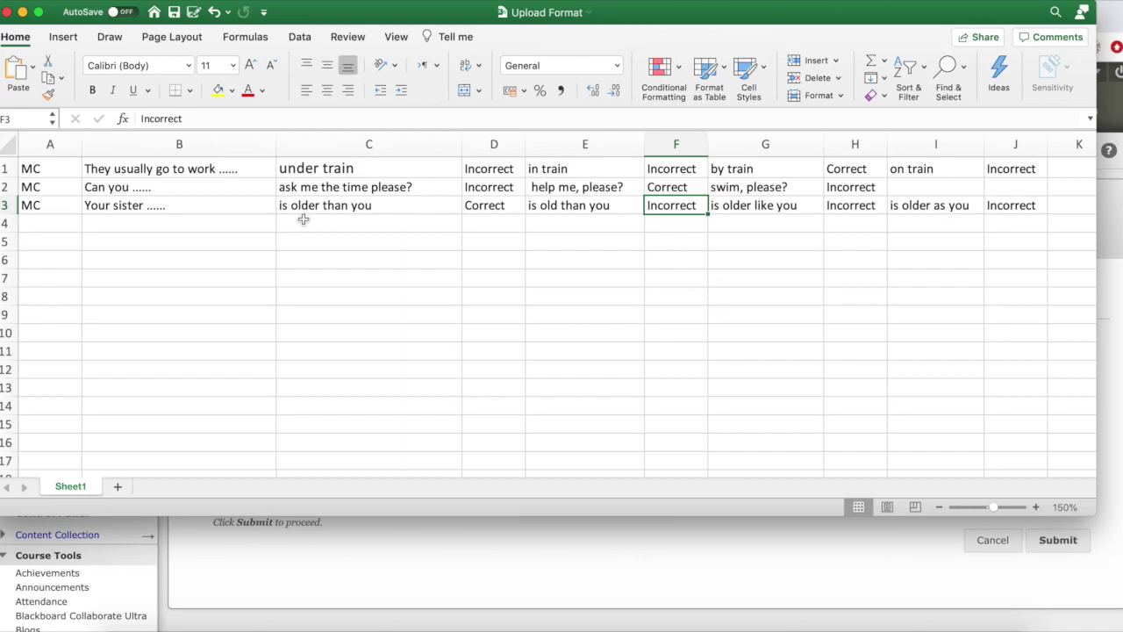
click(5, 168)
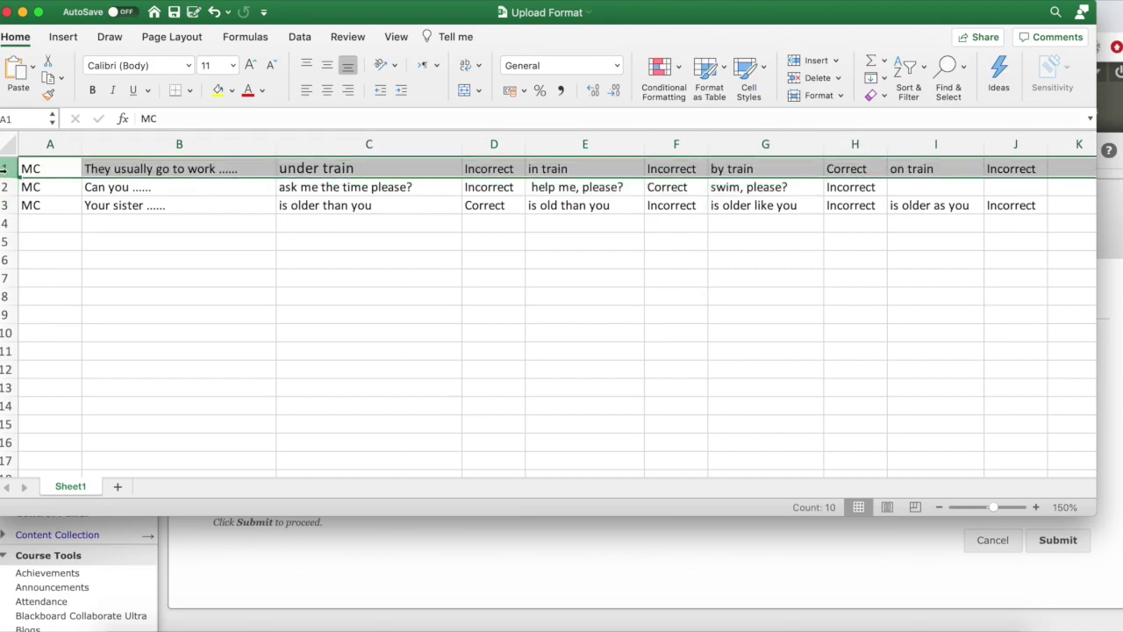
click(6, 187)
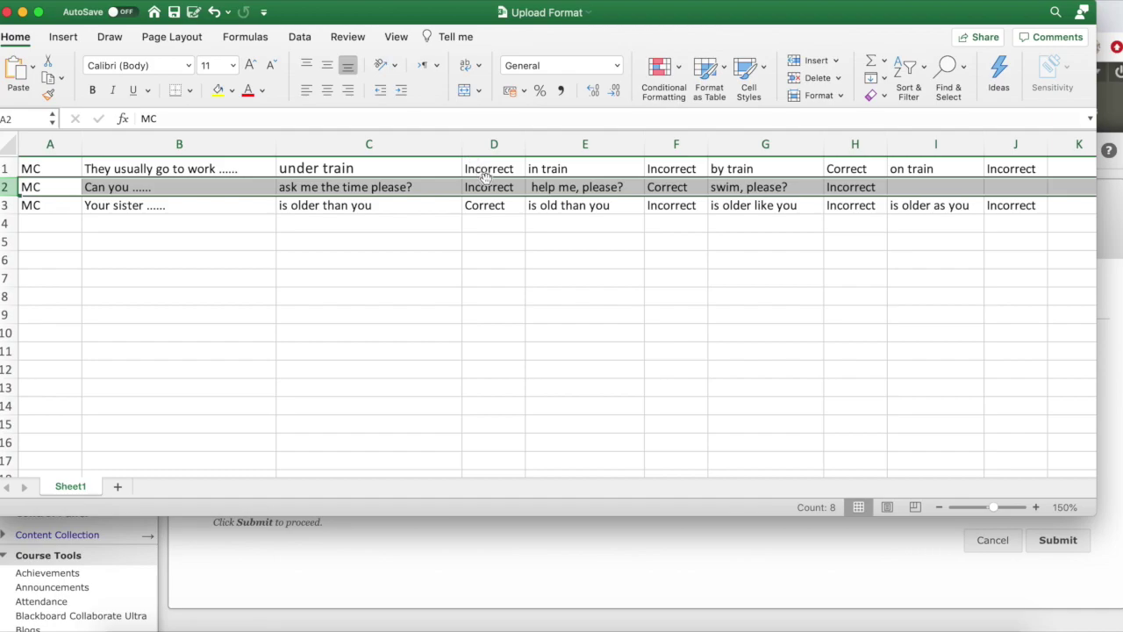
drag(488, 188, 488, 206)
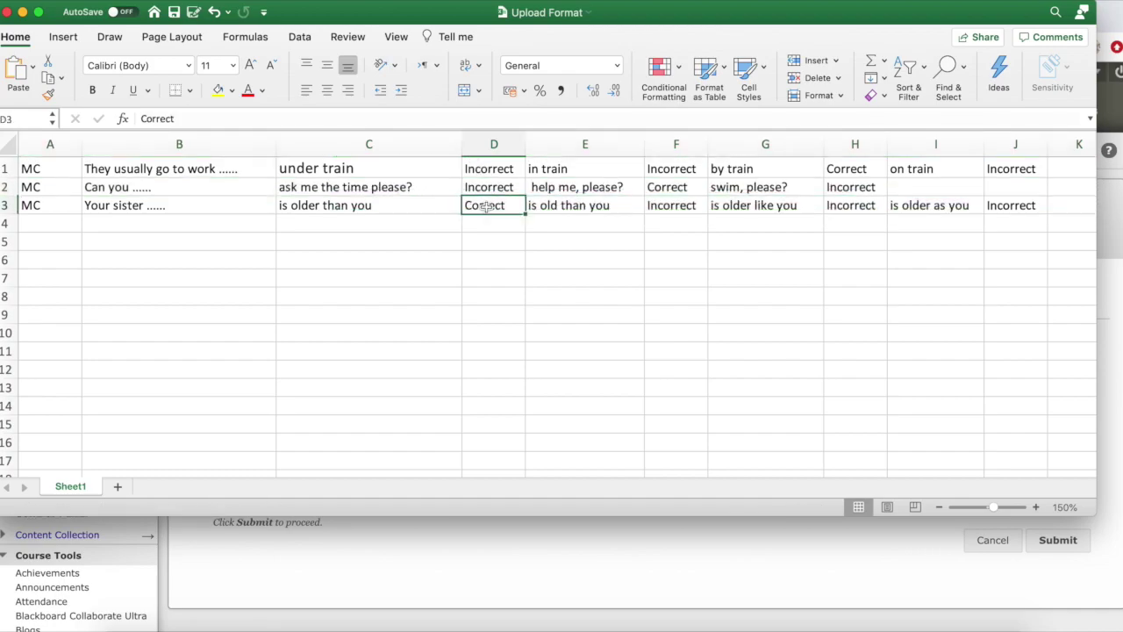
click(484, 187)
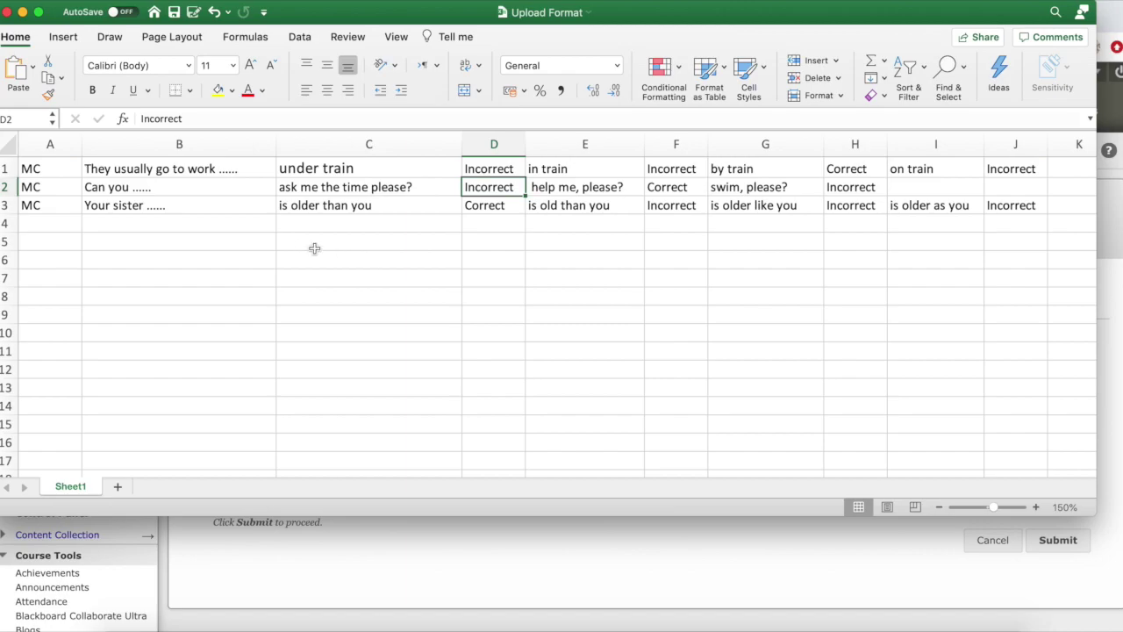
click(44, 143)
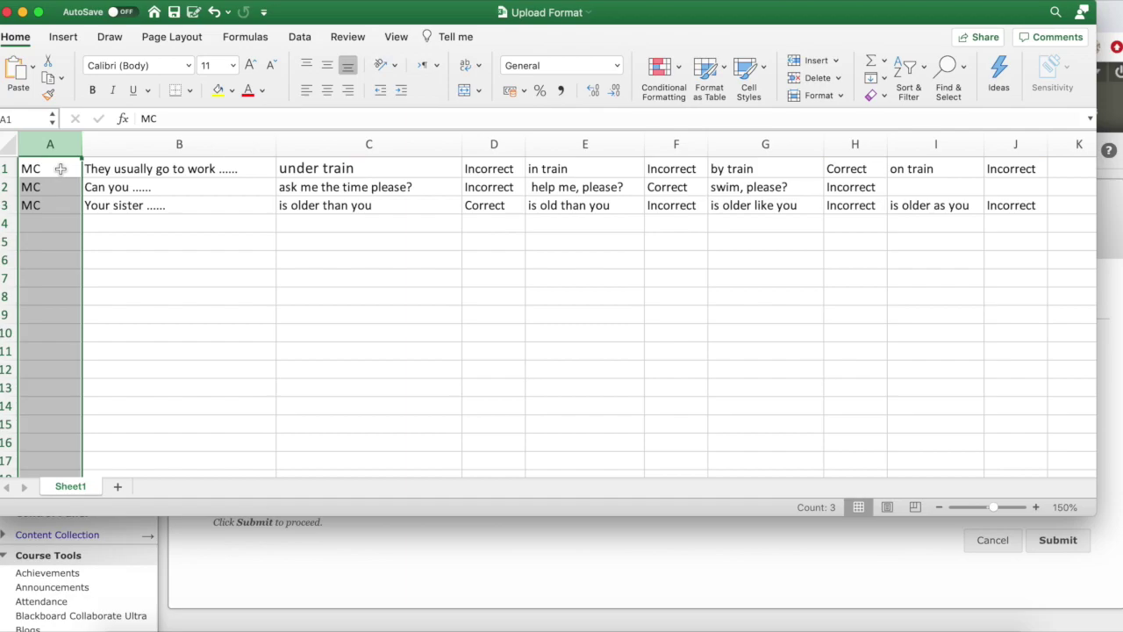
click(216, 149)
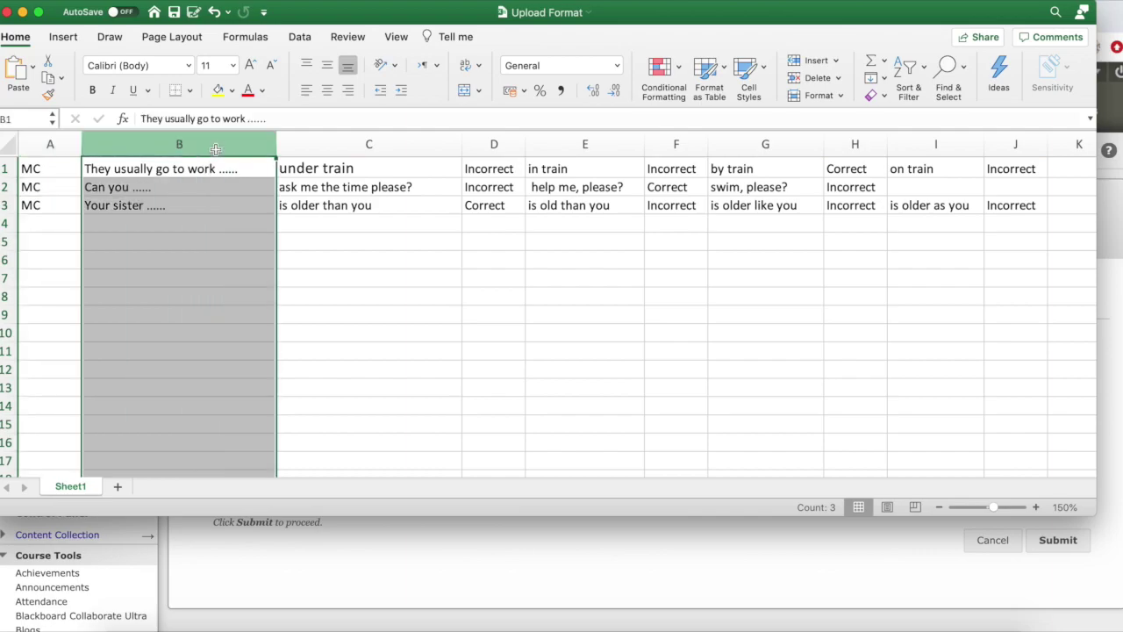
click(331, 147)
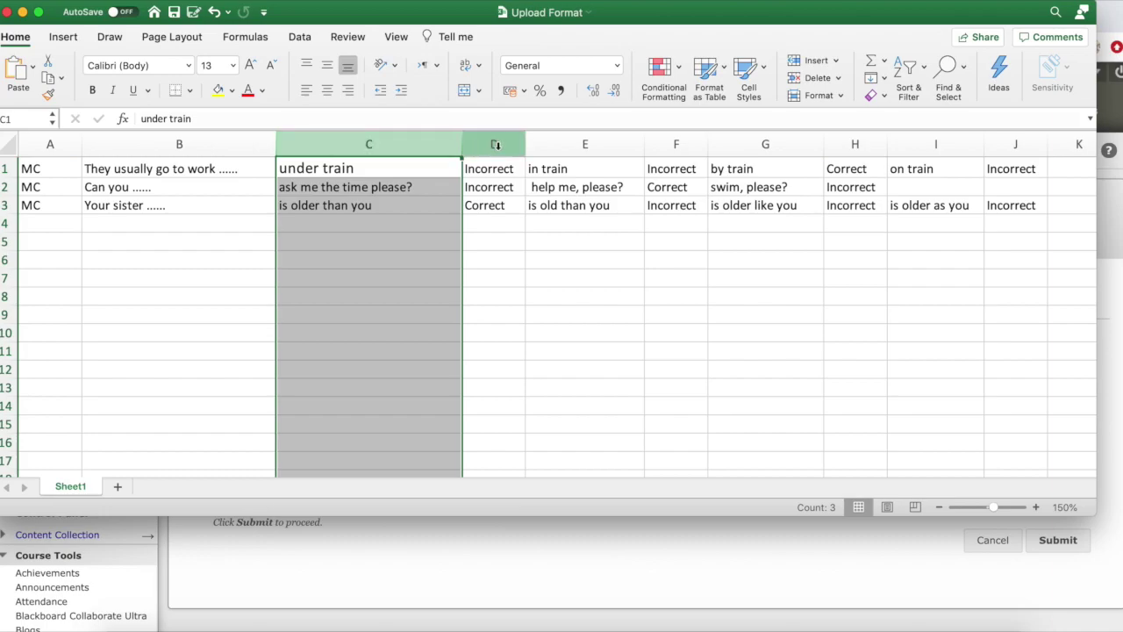
click(496, 145)
click(494, 171)
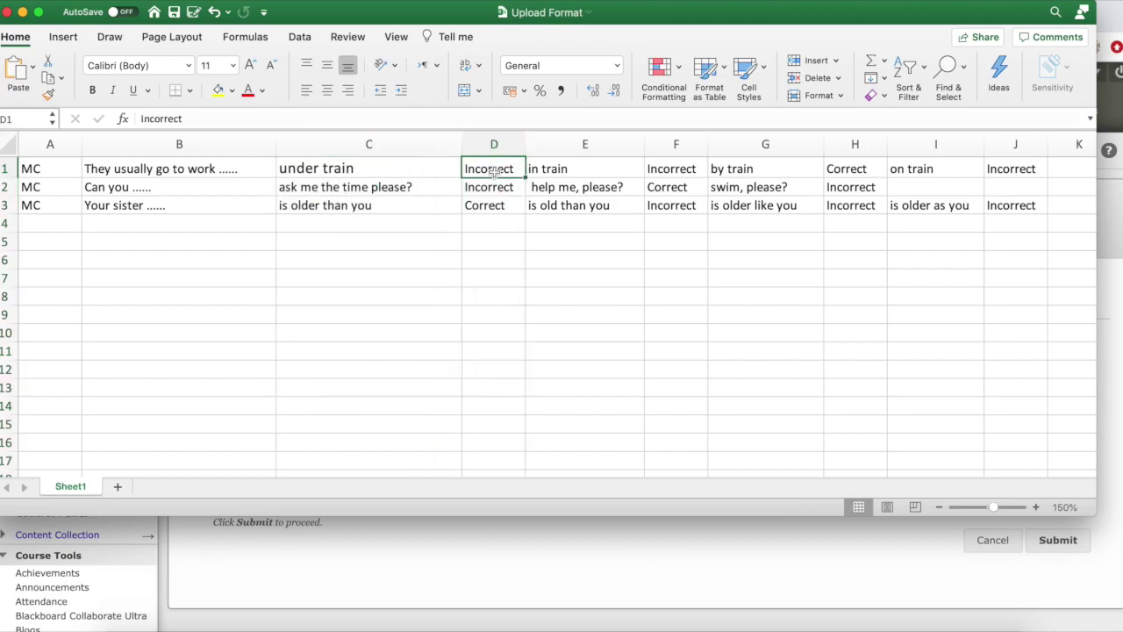
click(495, 203)
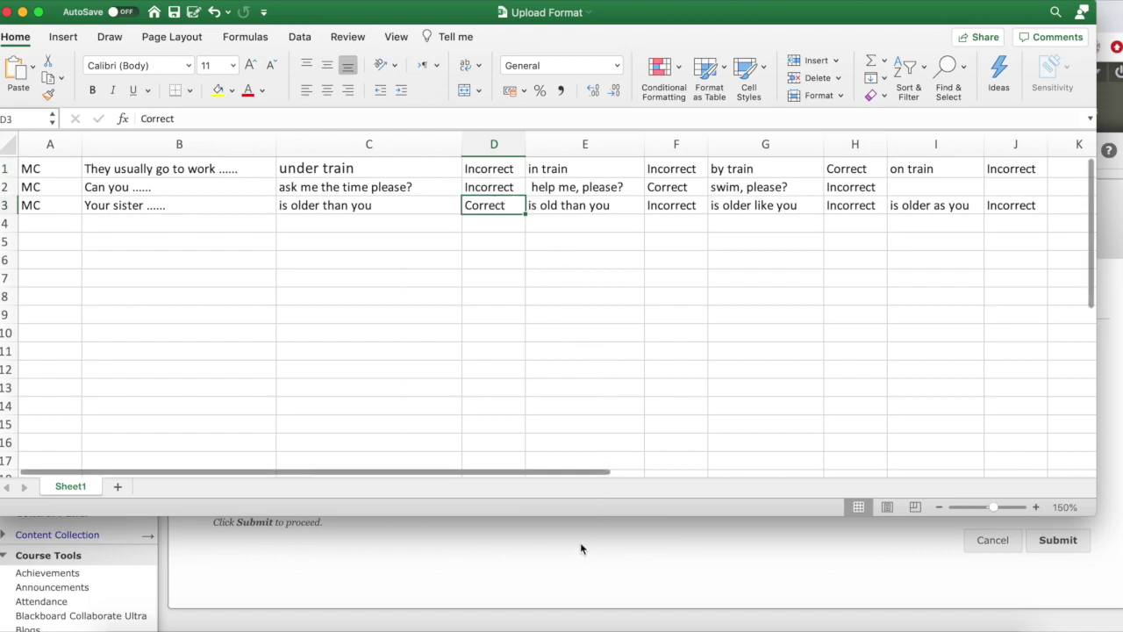
click(560, 555)
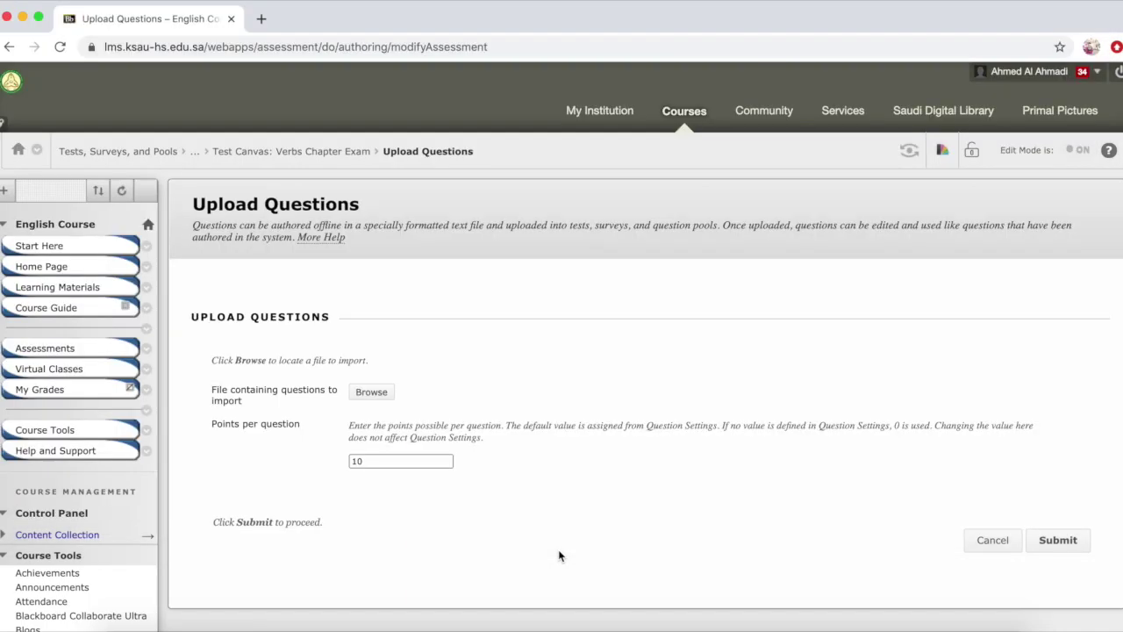
Upload the questions from Upload Format.txt on the Desktop with 5 points per question.
click(371, 392)
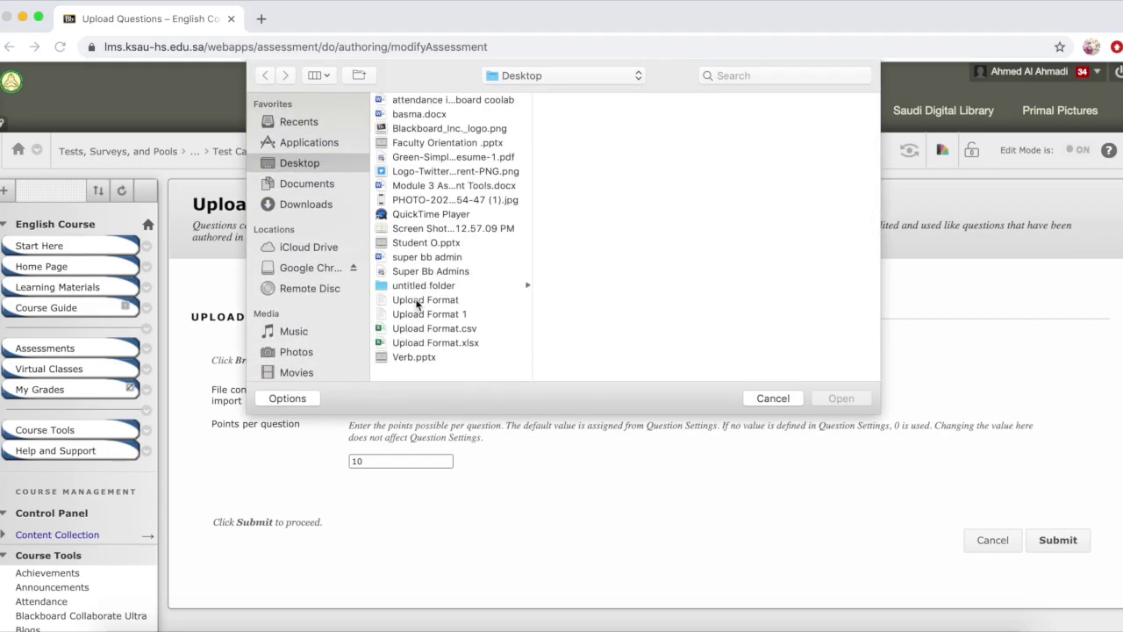
click(418, 301)
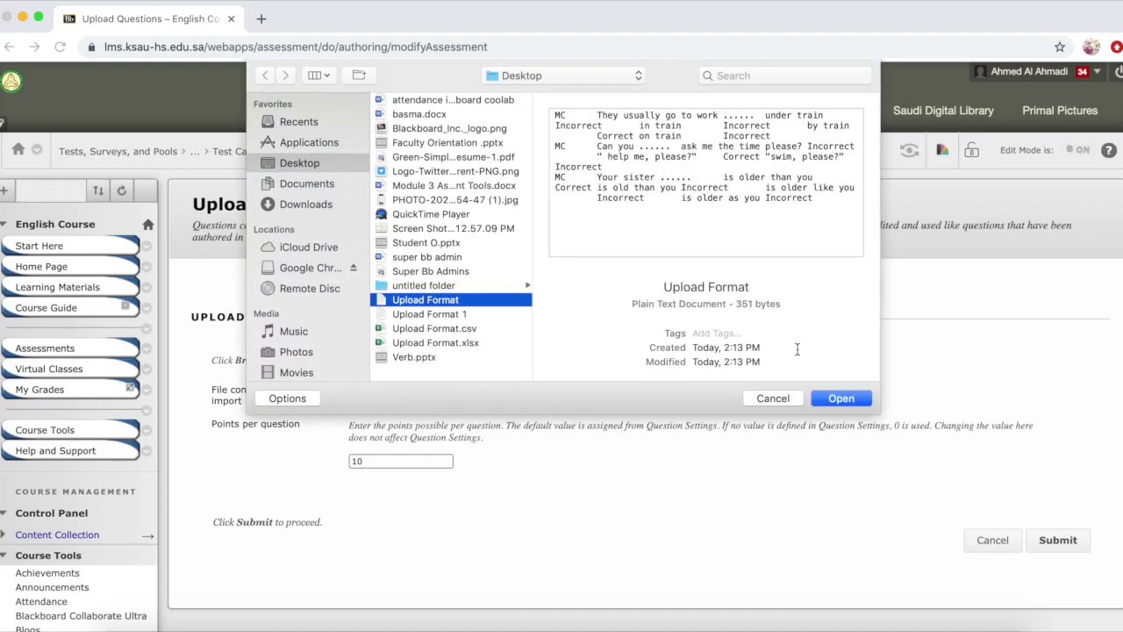
click(835, 398)
click(376, 460)
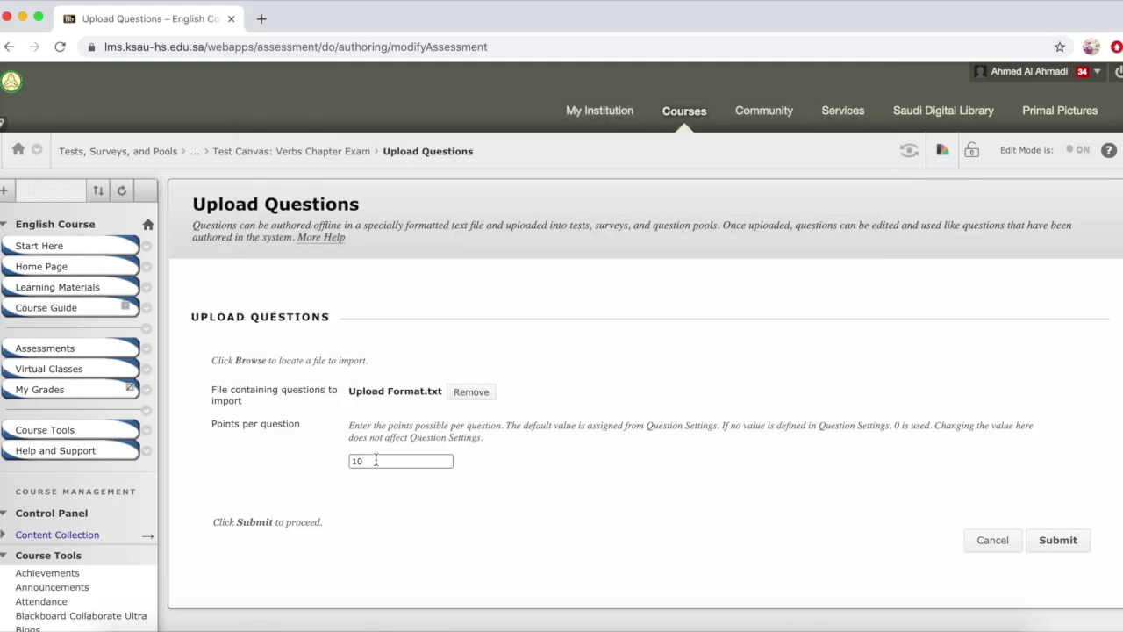
key(BackSpace)
text(5)
click(1057, 542)
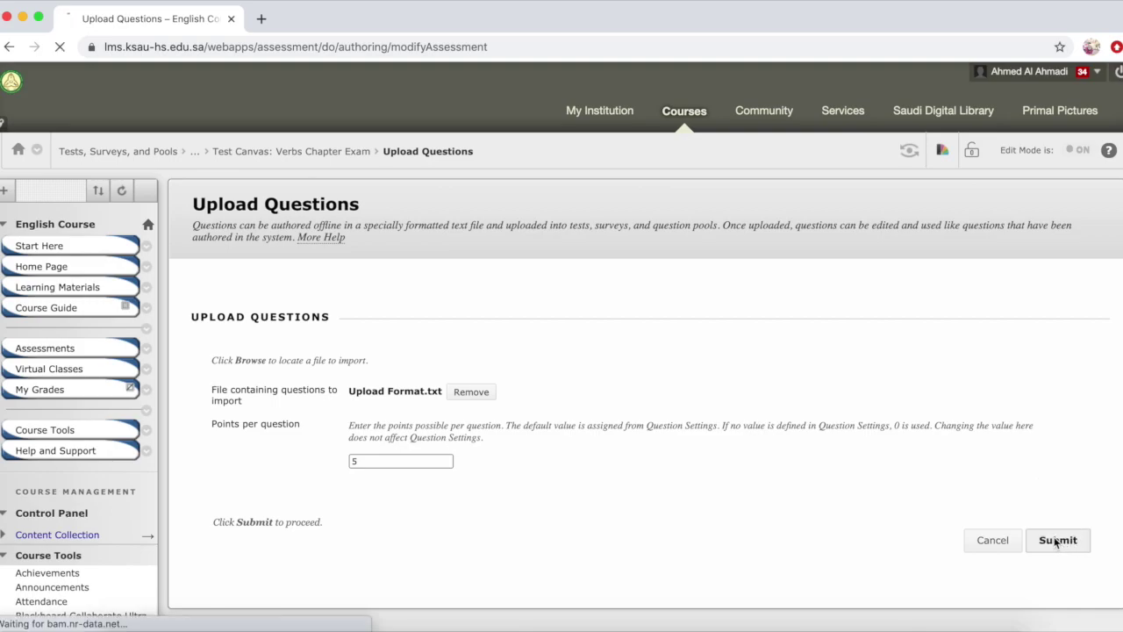
Review the uploaded multiple-choice questions and finish editing the test canvas.
scroll(1057, 542, down, 5)
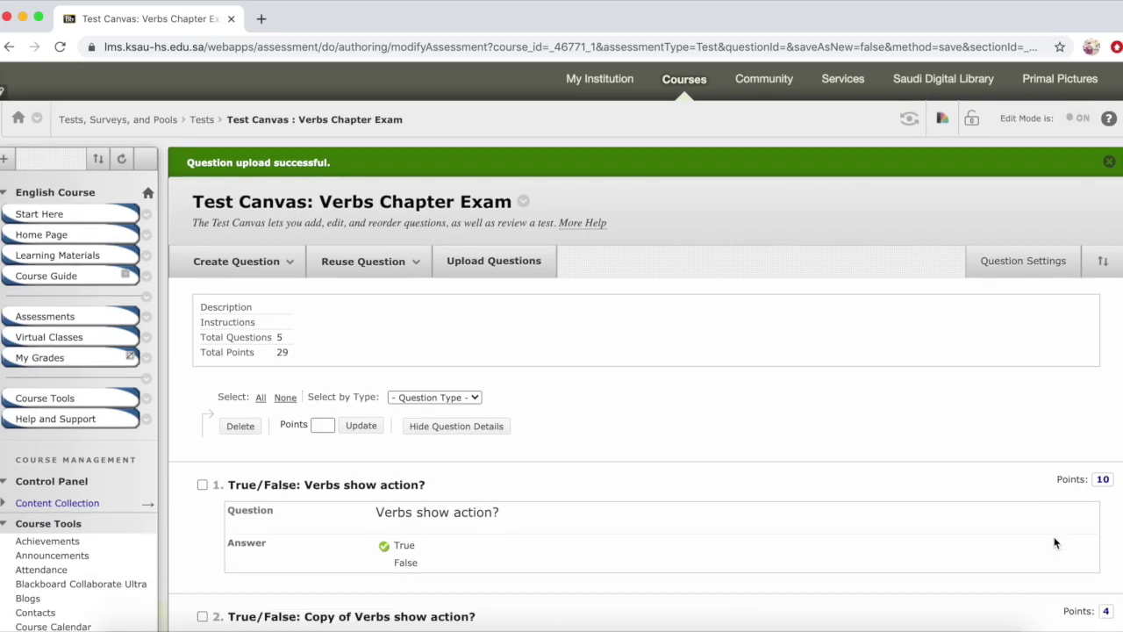
scroll(1056, 541, down, 5)
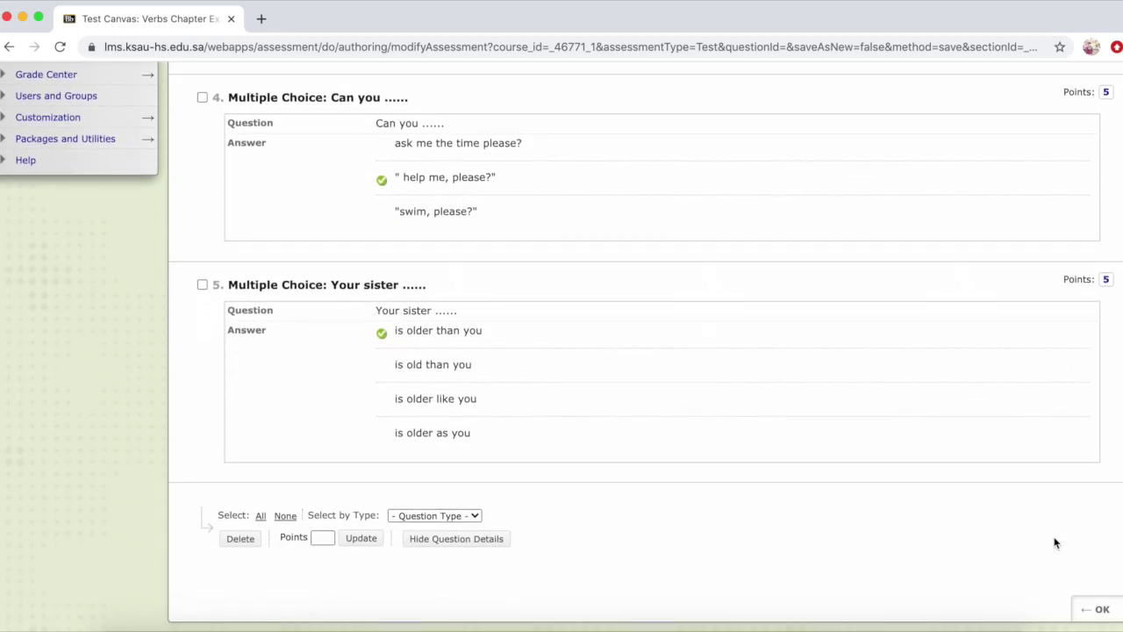
click(1099, 609)
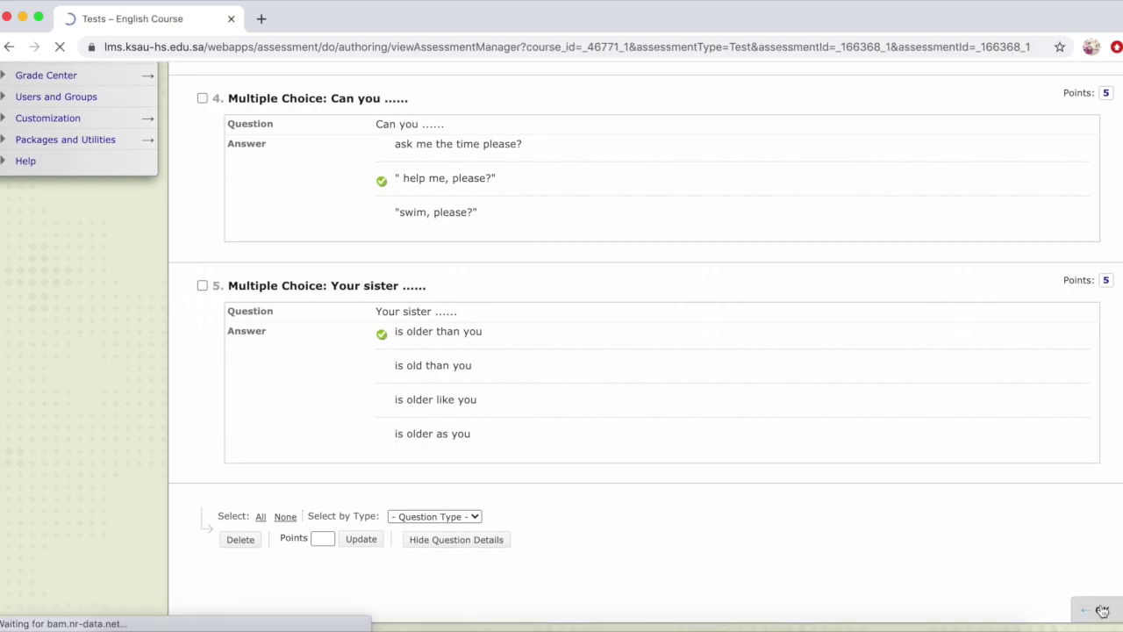